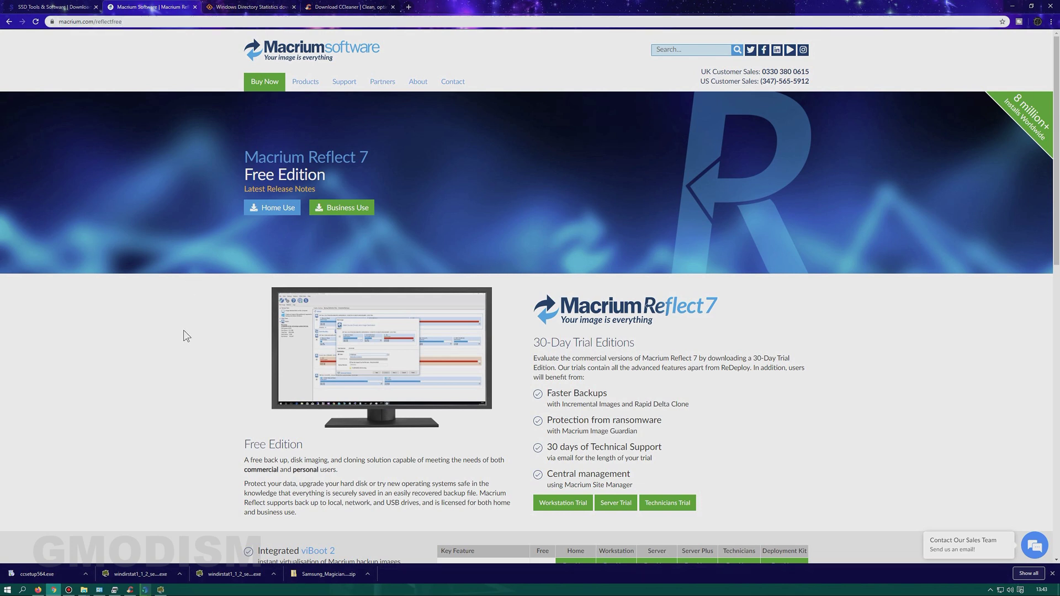
Step: Download the Macrium Reflect 7 Free Edition home-use installer without giving an email and launch the downloaded file
{"action": "left_click", "coordinate": [268, 211]}
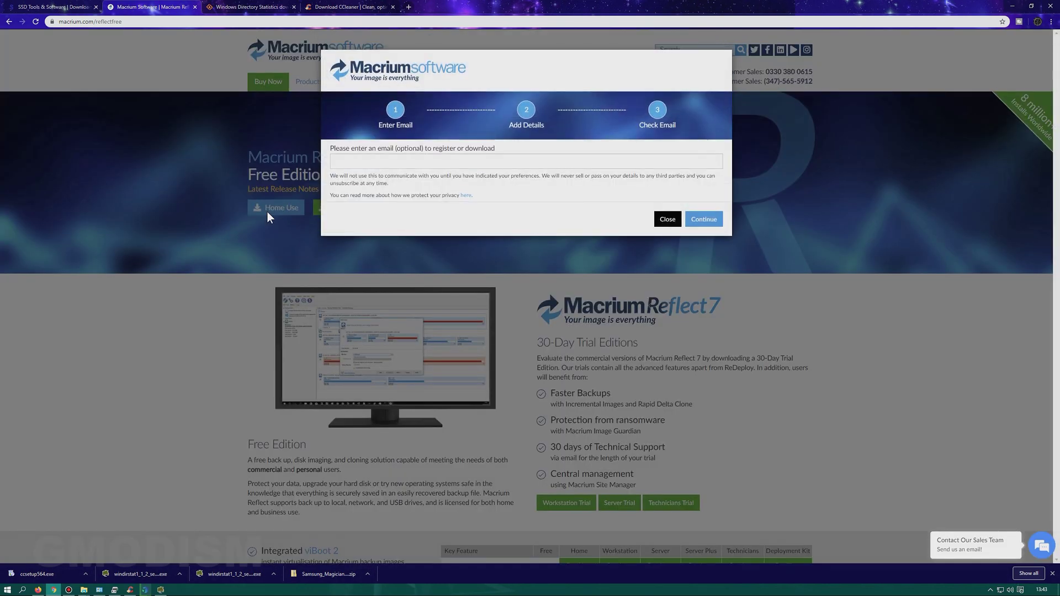
{"action": "left_click", "coordinate": [451, 162]}
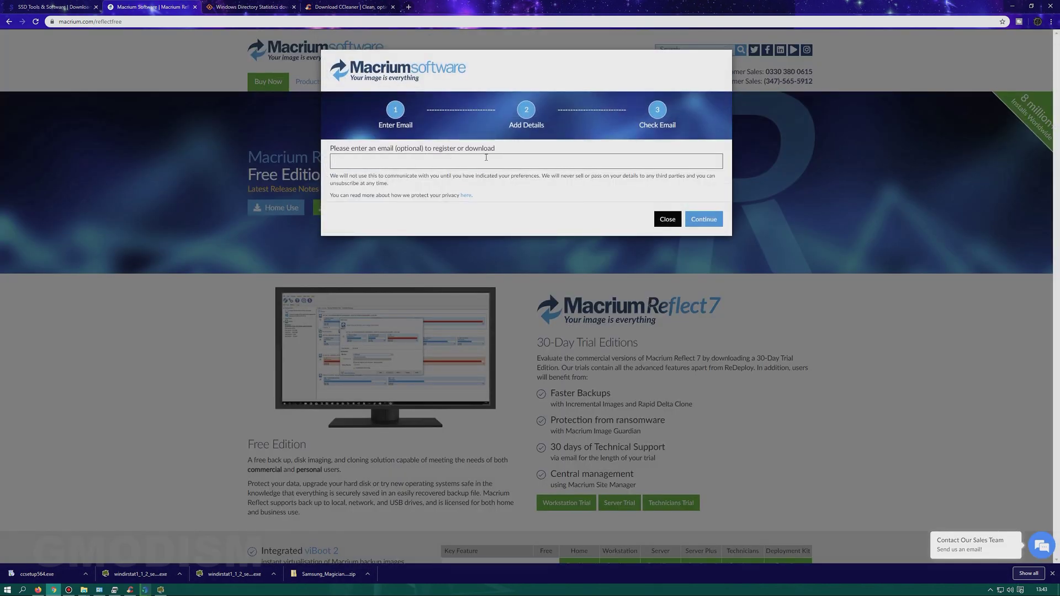
{"action": "left_click", "coordinate": [707, 220]}
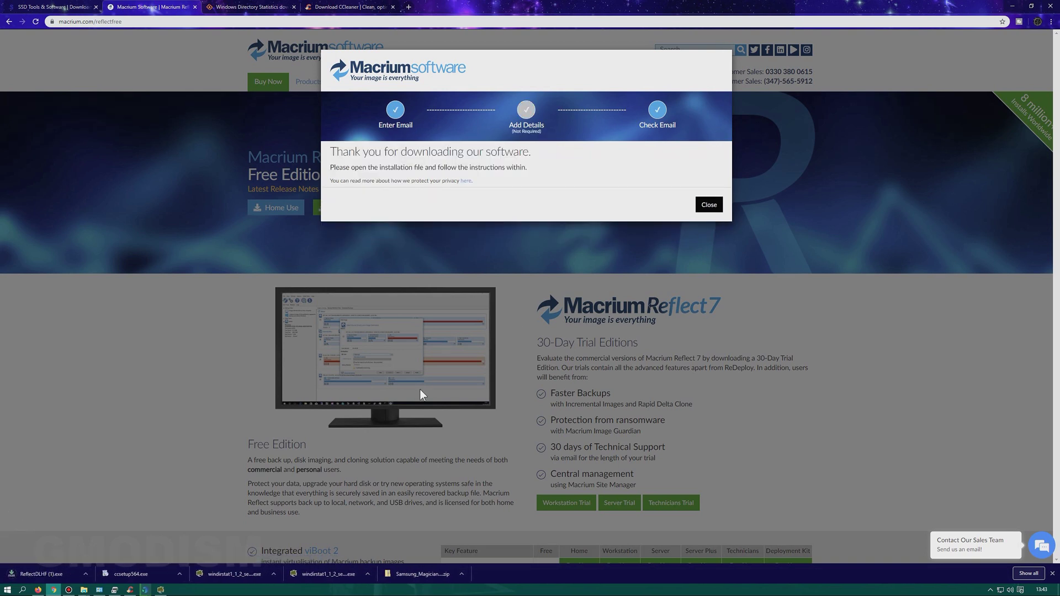
{"action": "left_click", "coordinate": [61, 578]}
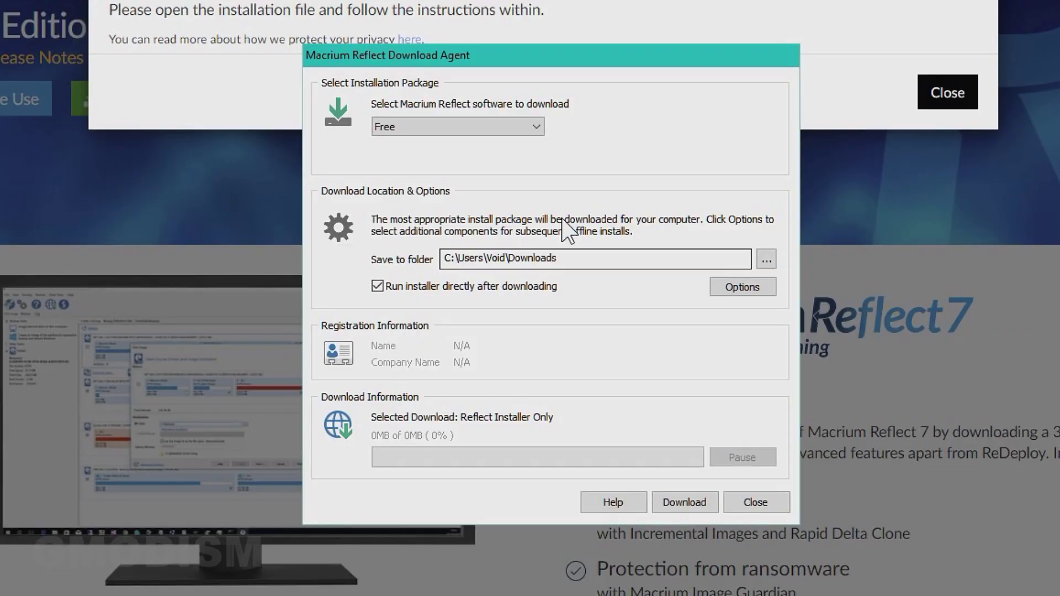
Step: Keep the Free package selected in the Macrium Reflect Download Agent and download the installer
{"action": "left_click", "coordinate": [434, 130]}
{"action": "left_click", "coordinate": [434, 131]}
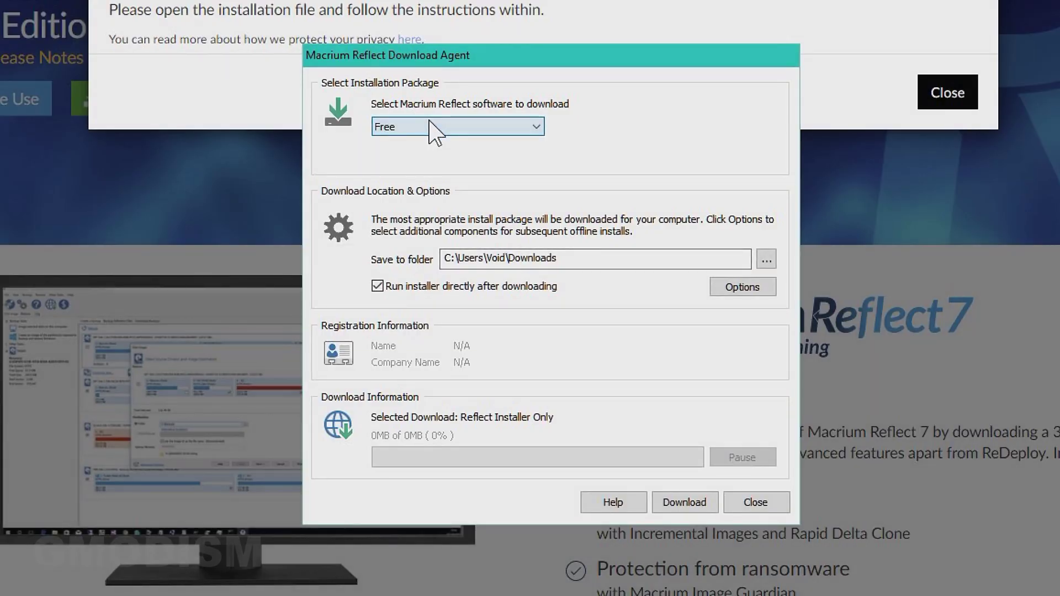
{"action": "left_click", "coordinate": [707, 508]}
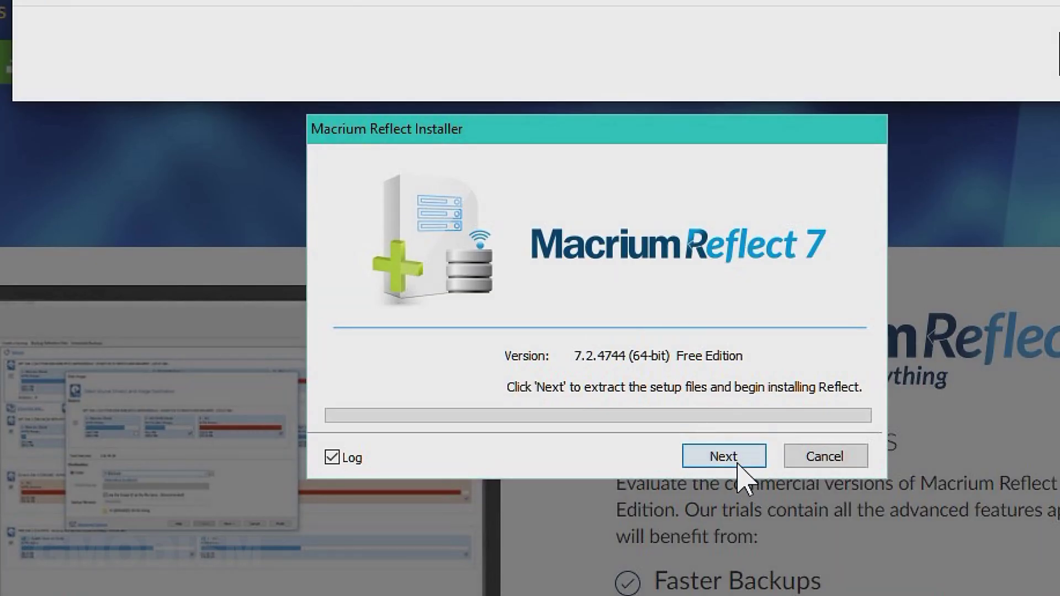
Step: Go through the Macrium Reflect setup wizard, accepting the license agreement and choosing the Home licence
{"action": "left_click", "coordinate": [600, 374]}
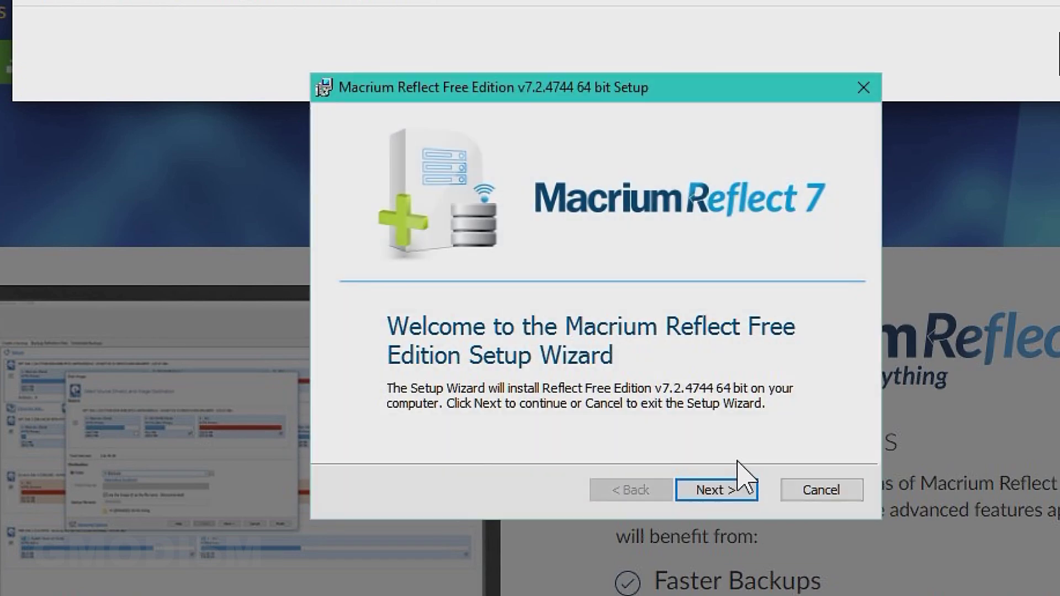
{"action": "left_click", "coordinate": [743, 496]}
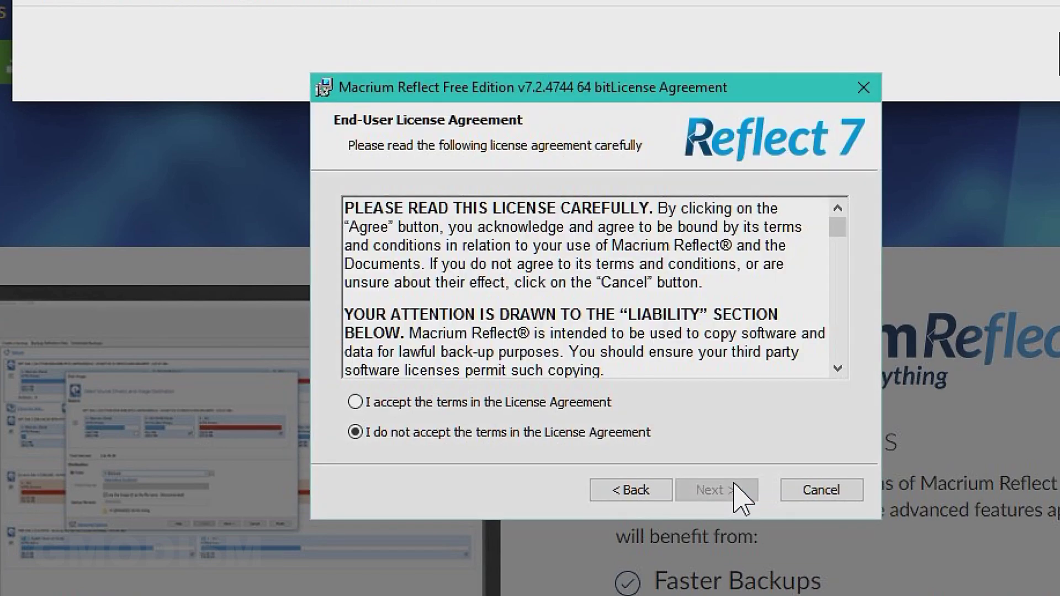
{"action": "left_click", "coordinate": [381, 406]}
{"action": "left_click", "coordinate": [718, 488]}
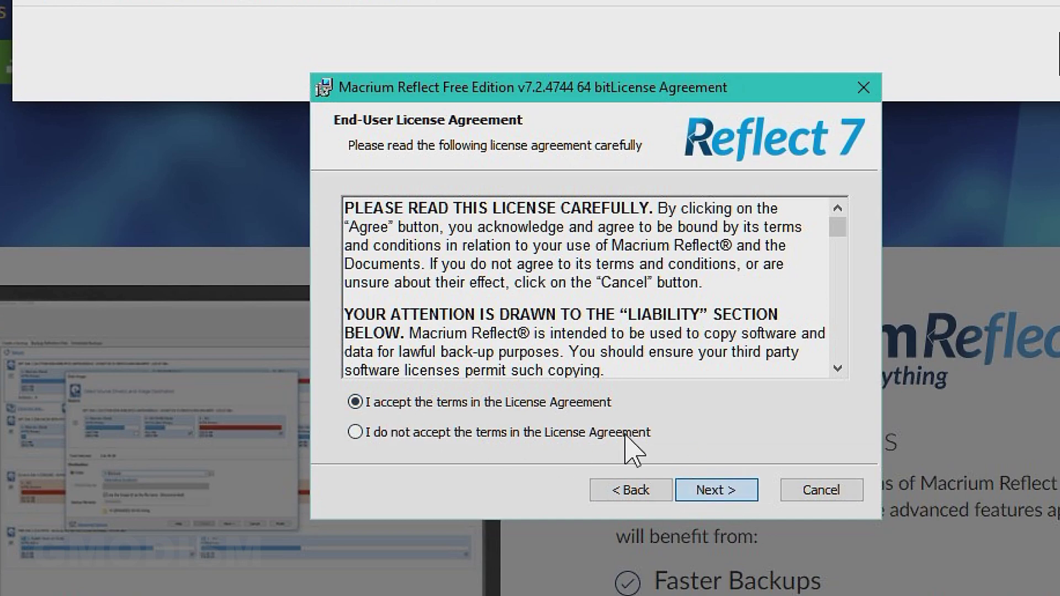
{"action": "left_click", "coordinate": [487, 365]}
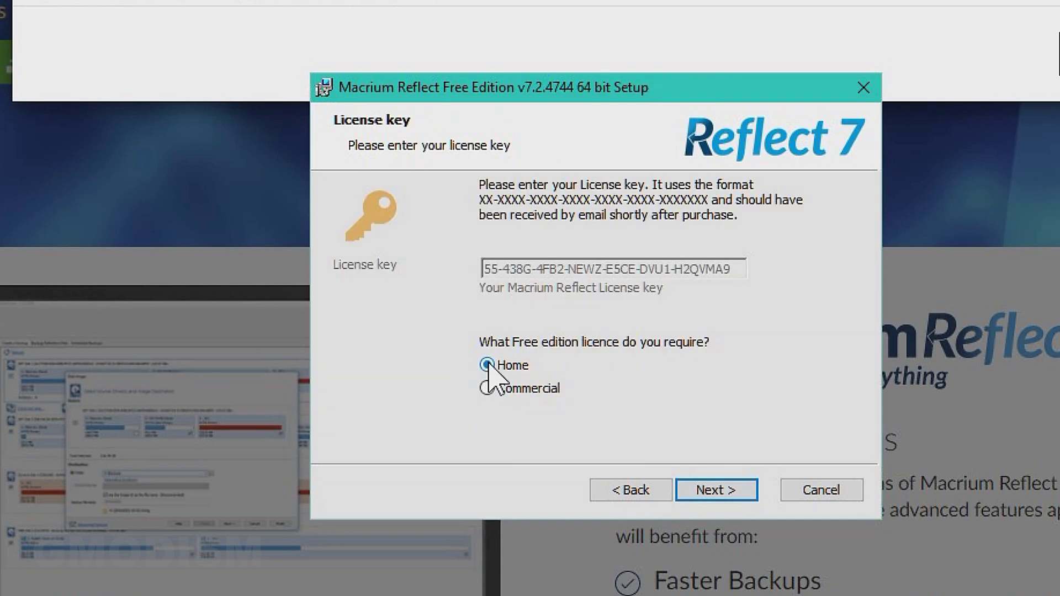
{"action": "left_click", "coordinate": [734, 489]}
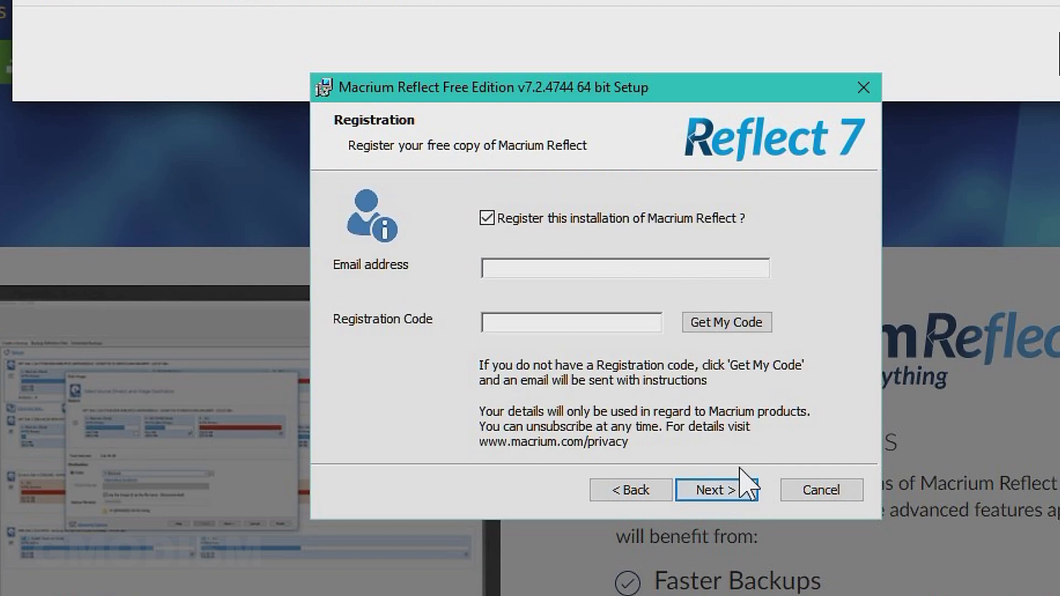
Step: Opt out of registering Macrium Reflect and start the installation with the default custom setup options
{"action": "left_click", "coordinate": [495, 218]}
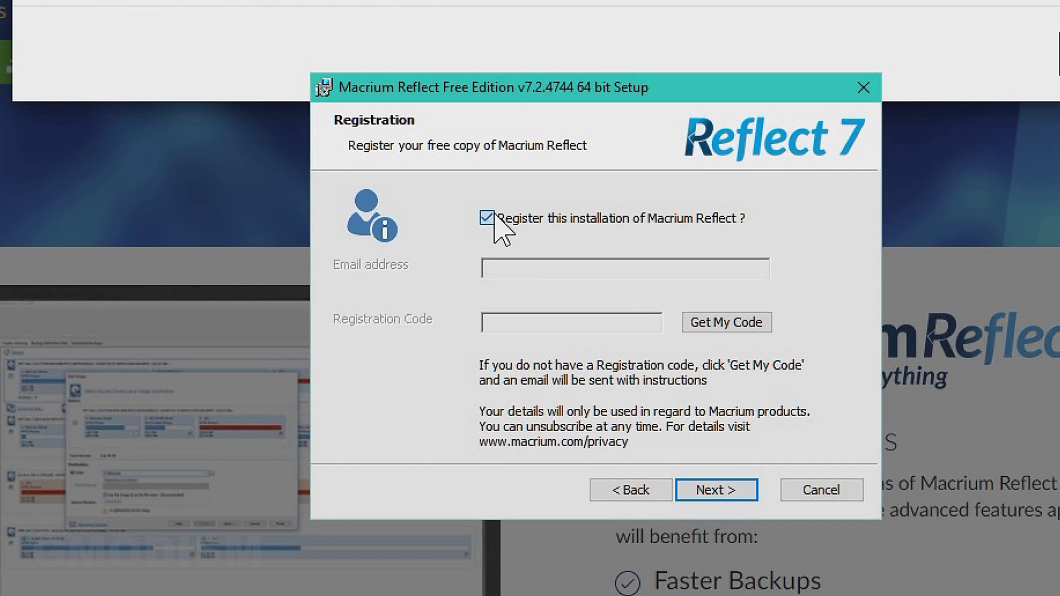
{"action": "left_click", "coordinate": [739, 493]}
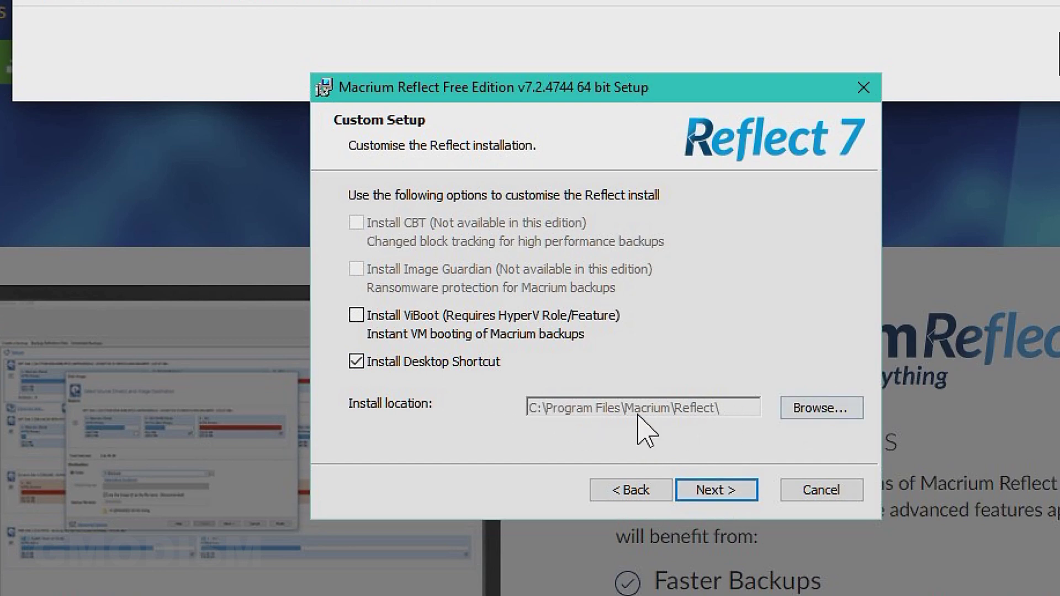
{"action": "left_click", "coordinate": [713, 489]}
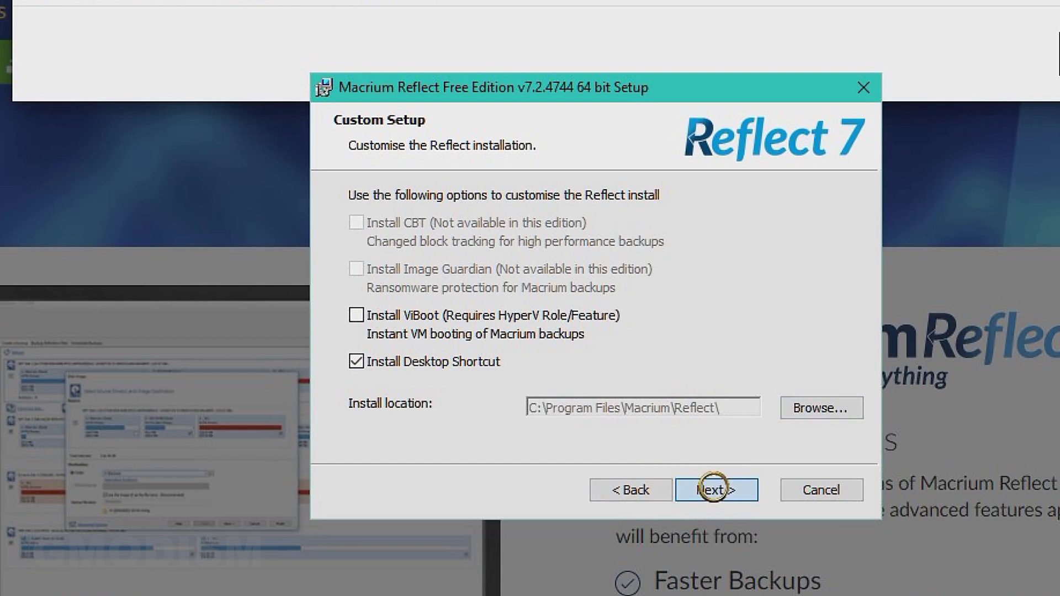
{"action": "left_click", "coordinate": [715, 489]}
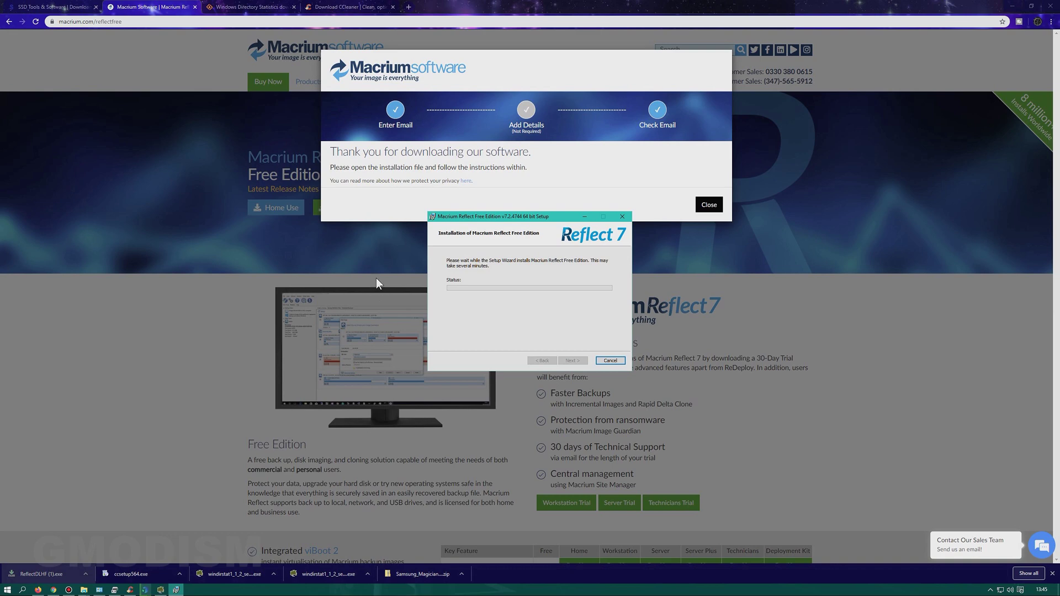
Step: Minimize the browser and bring up the Panda Dome windows to check the full antivirus scan
{"action": "left_click", "coordinate": [348, 7]}
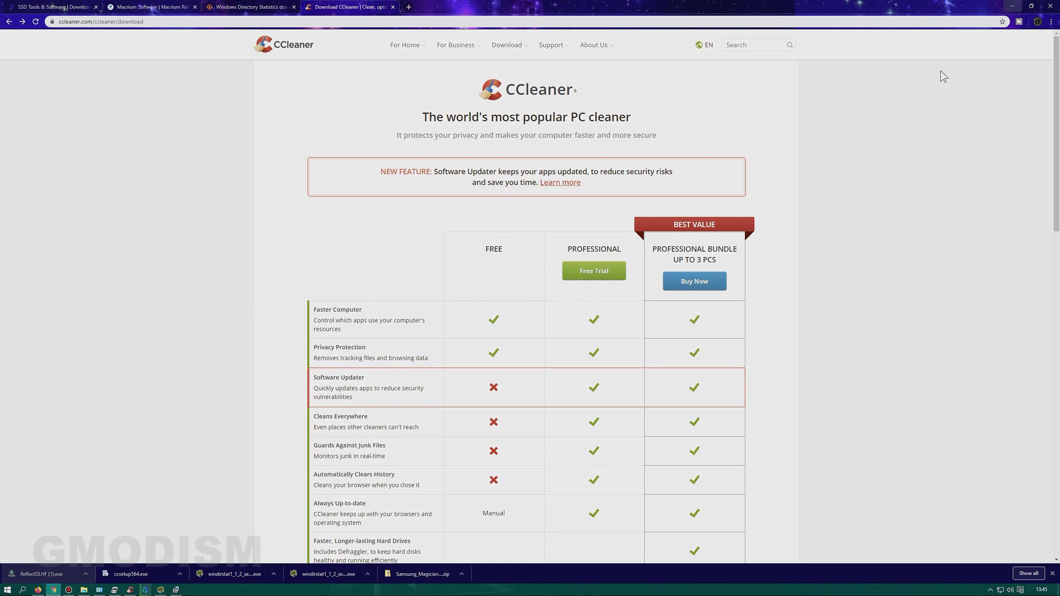
{"action": "left_click", "coordinate": [1012, 6]}
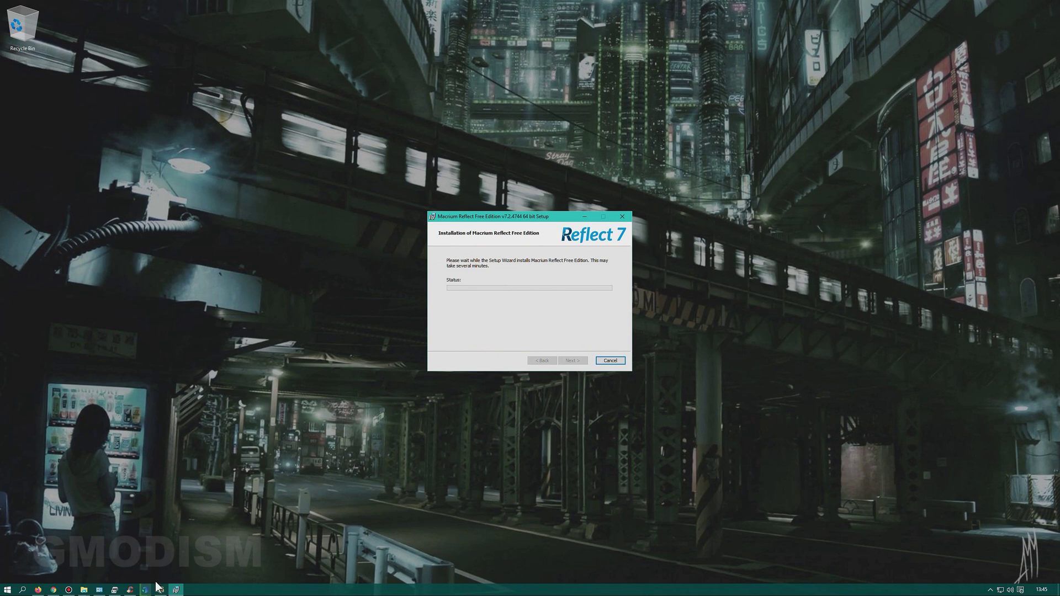
{"action": "mouse_move", "coordinate": [159, 588]}
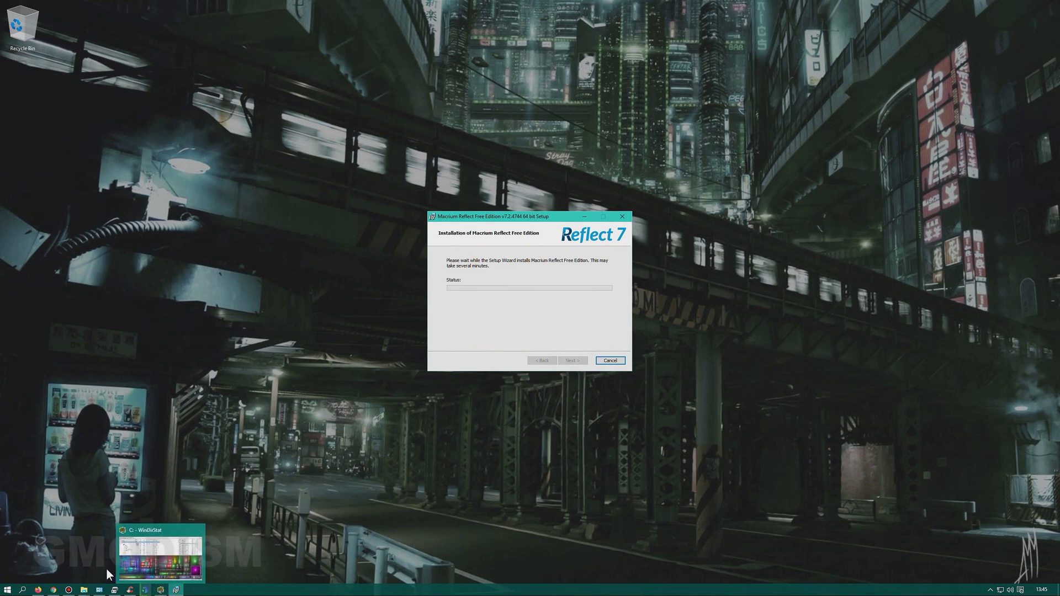
{"action": "left_click", "coordinate": [145, 590]}
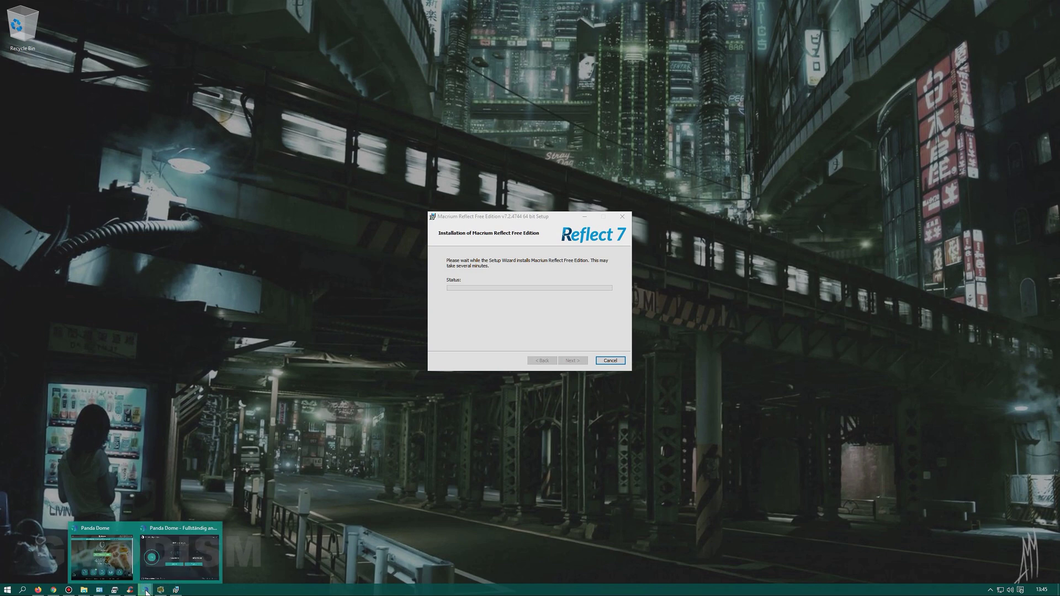
{"action": "left_click", "coordinate": [168, 558]}
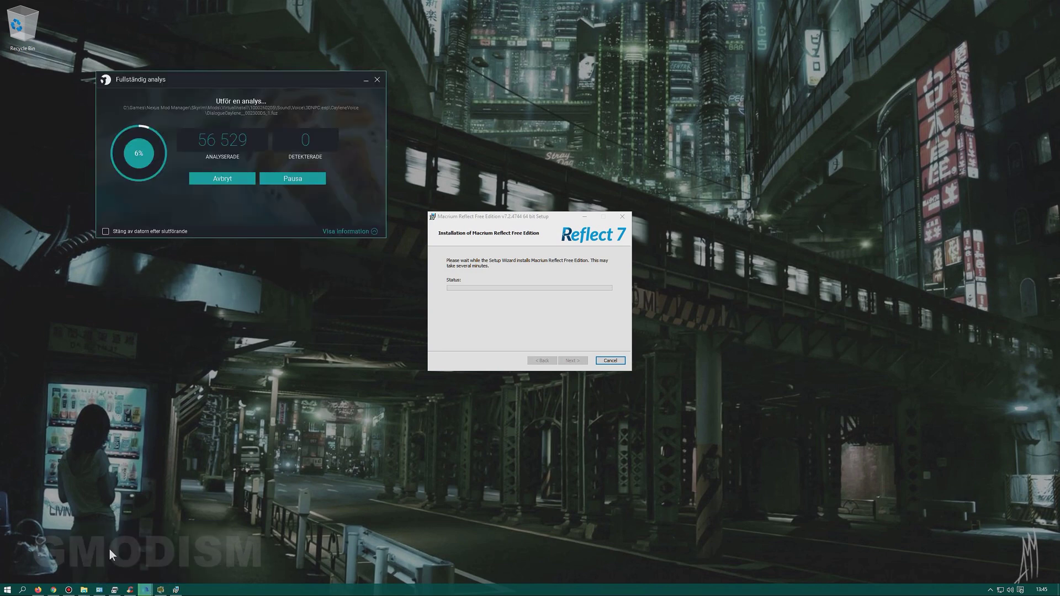
{"action": "left_click", "coordinate": [109, 549]}
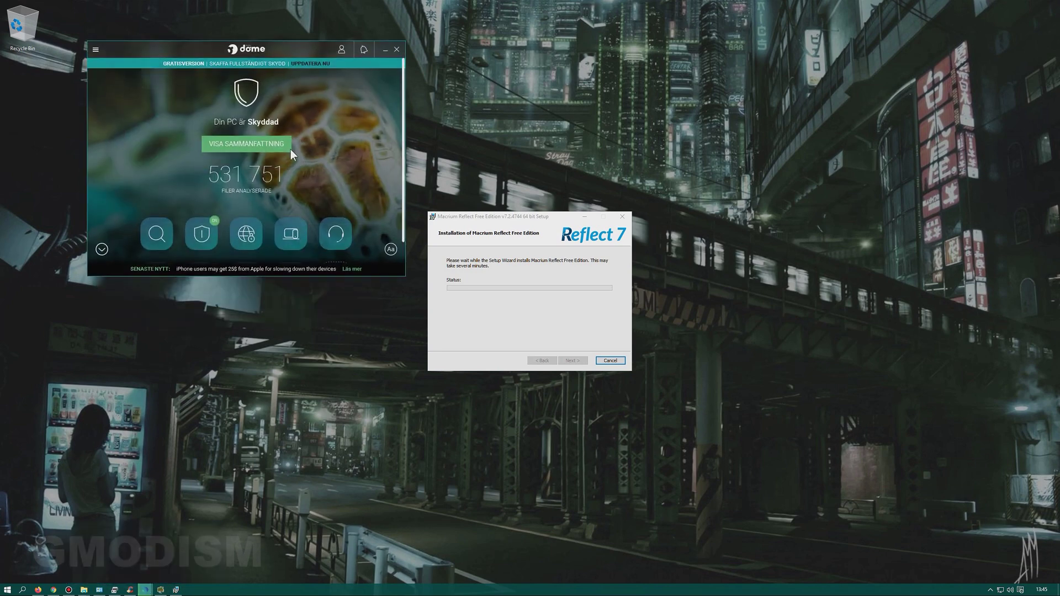
{"action": "left_click", "coordinate": [194, 548]}
{"action": "left_click_drag", "start_coordinate": [279, 76], "coordinate": [284, 86]}
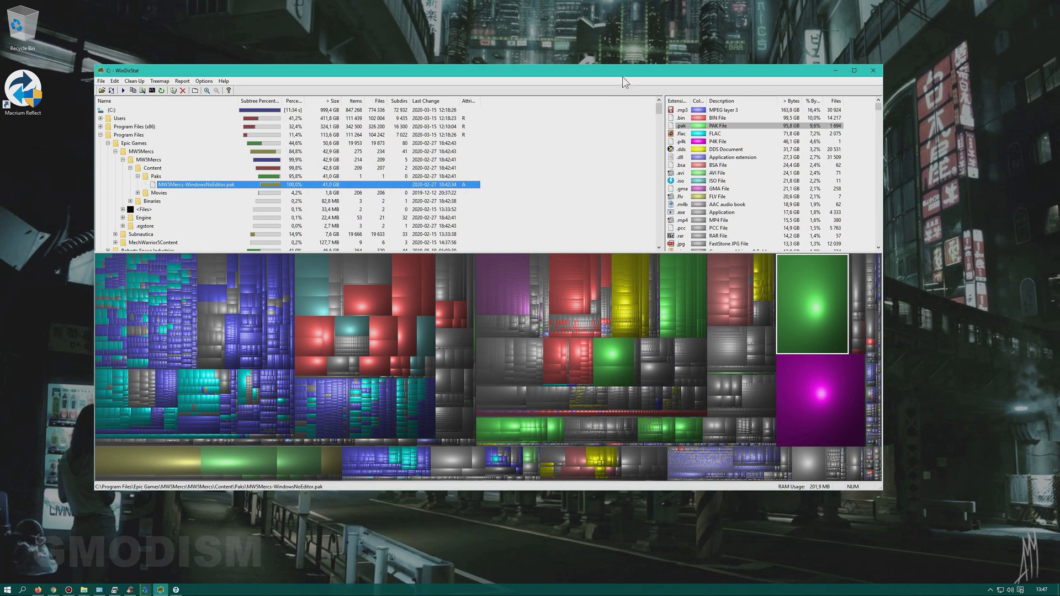
Step: In WinDirStat, locate the large purple Data.p4k block, permanently delete its Roberts Space Industries folder from Program Files, and minimize the window
{"action": "left_click_drag", "start_coordinate": [628, 70], "coordinate": [633, 70]}
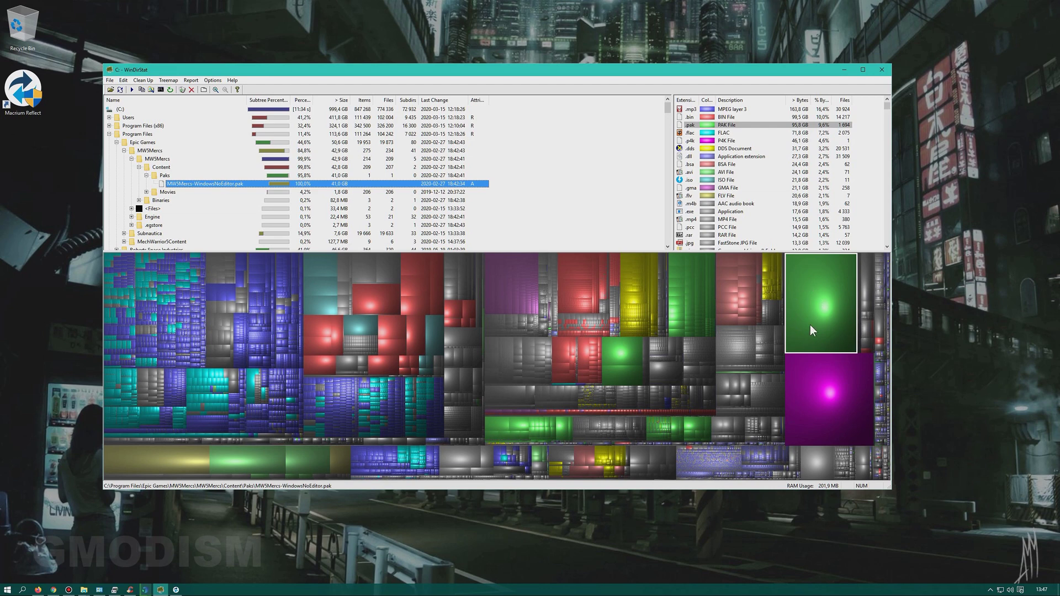
{"action": "left_click", "coordinate": [818, 387]}
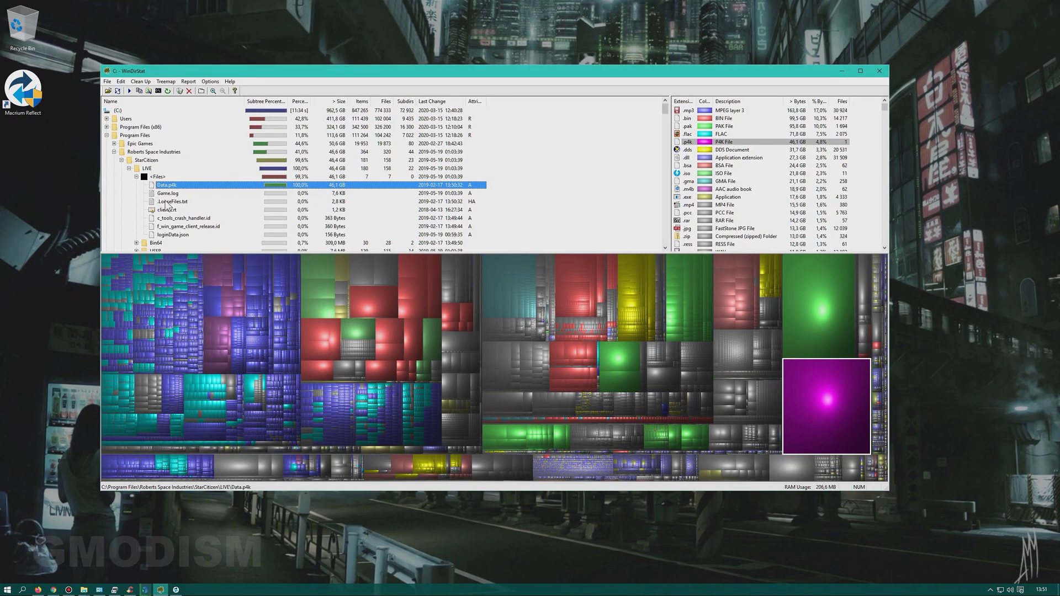
{"action": "left_click", "coordinate": [160, 152]}
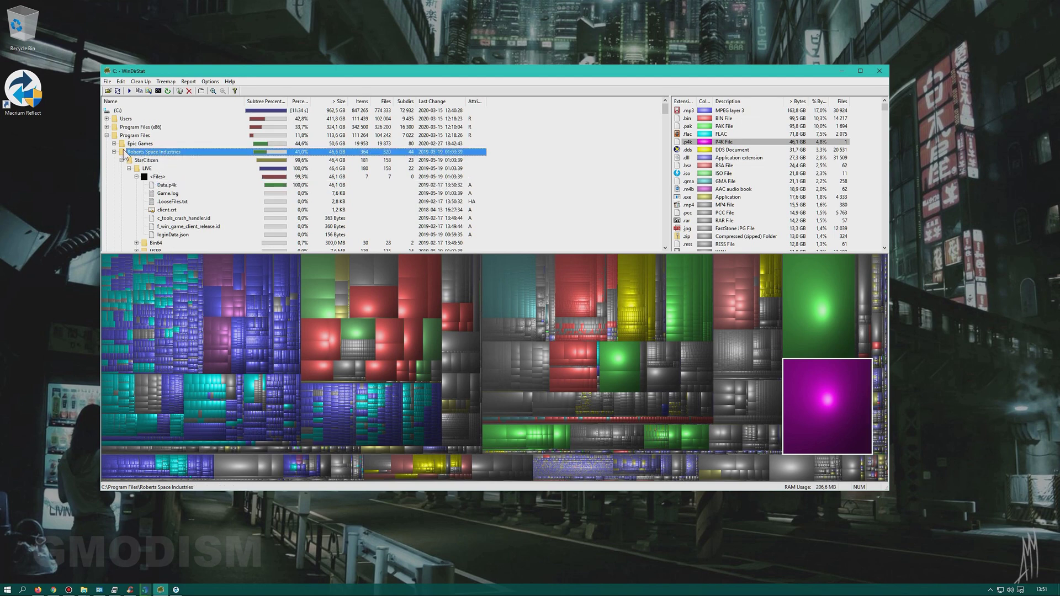
{"action": "left_click", "coordinate": [114, 152]}
{"action": "right_click", "coordinate": [153, 156]}
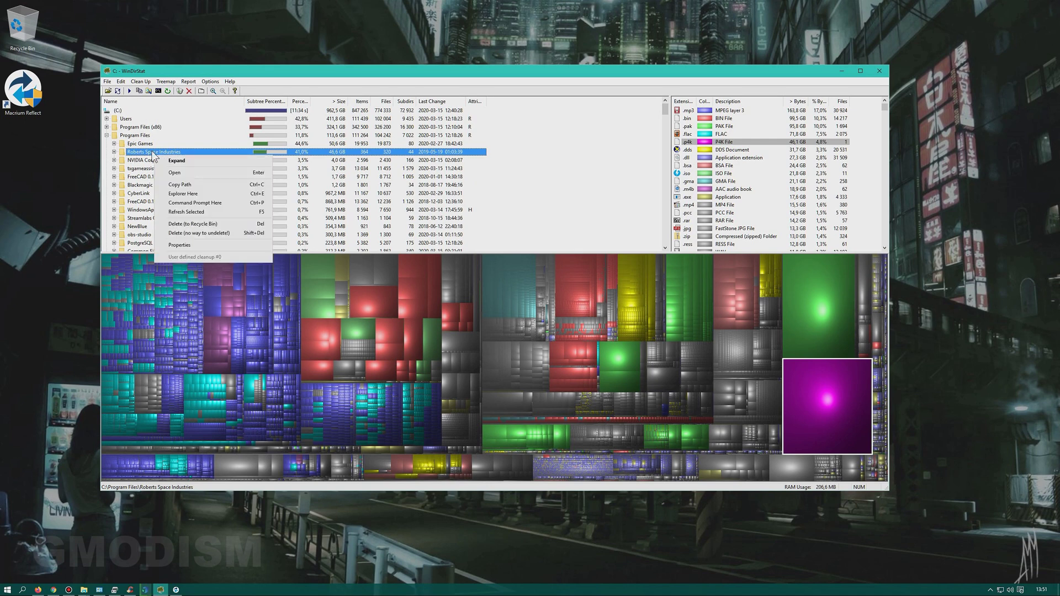
{"action": "left_click", "coordinate": [220, 233]}
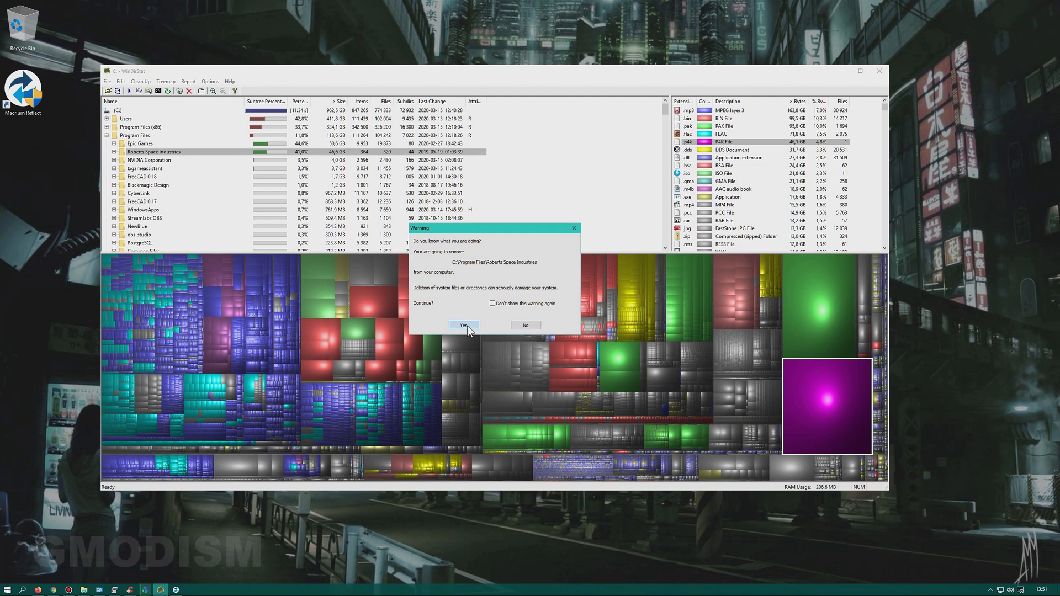
{"action": "left_click", "coordinate": [466, 325]}
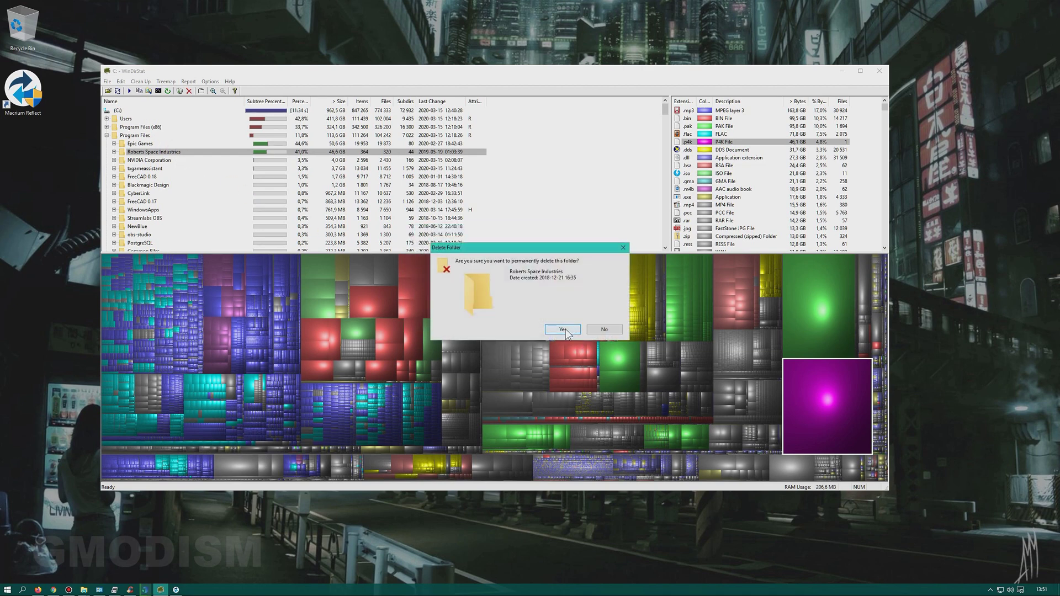
{"action": "left_click", "coordinate": [566, 330]}
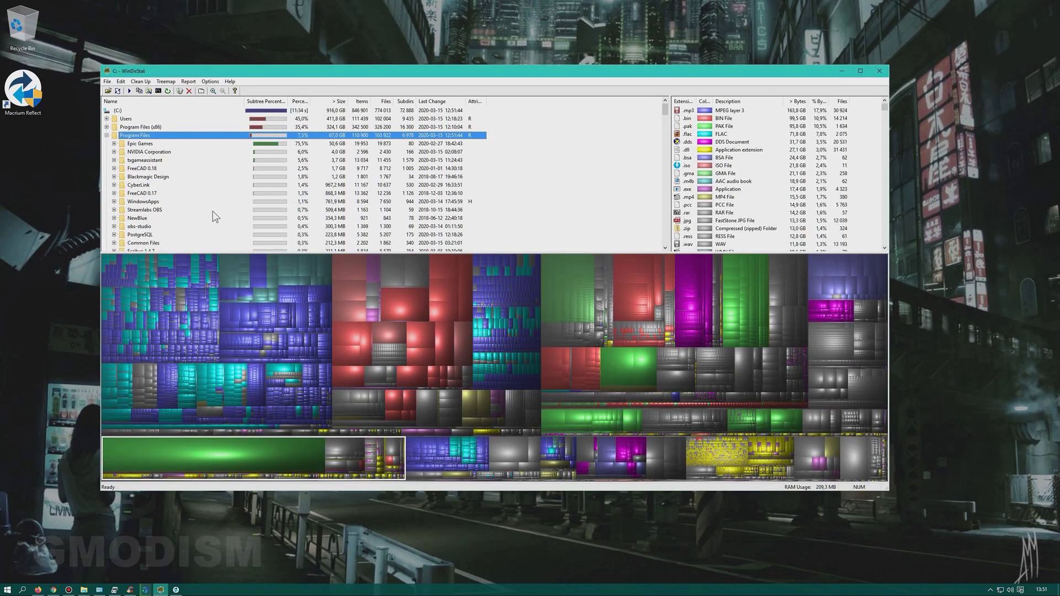
{"action": "left_click", "coordinate": [216, 454]}
{"action": "left_click", "coordinate": [843, 72]}
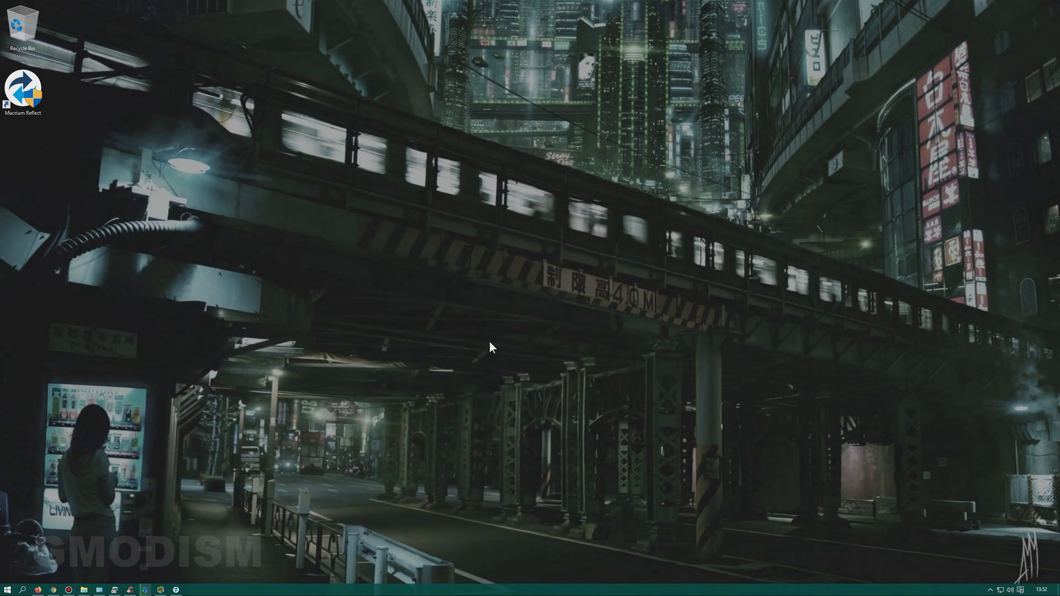
Step: Switch to Programs and Features and uninstall Streamlabs OBS 0.11.0
{"action": "left_click", "coordinate": [114, 590]}
{"action": "left_click", "coordinate": [114, 590]}
{"action": "left_click", "coordinate": [107, 588]}
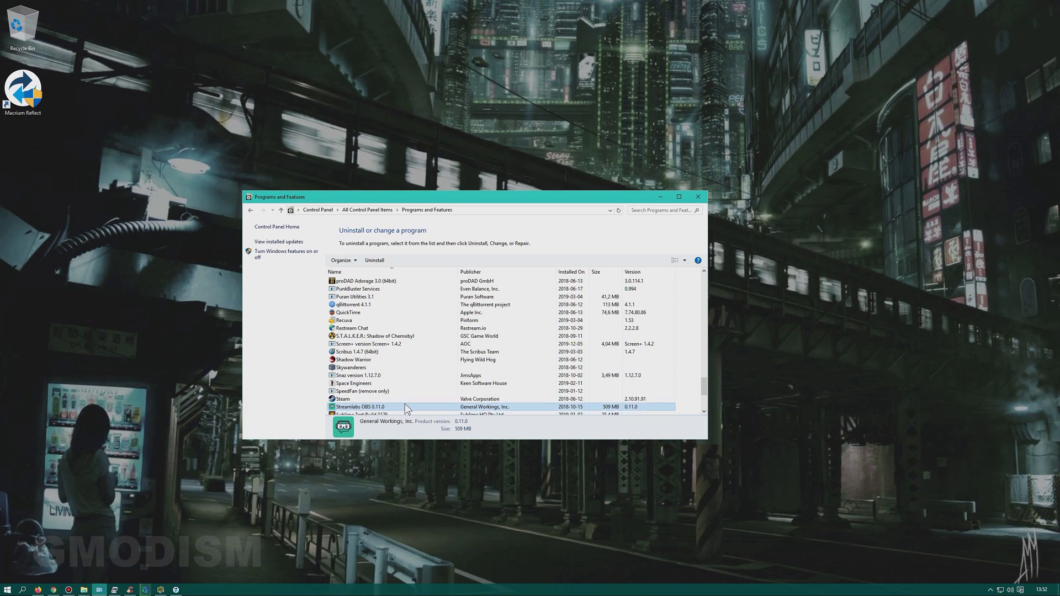
{"action": "left_click", "coordinate": [373, 260]}
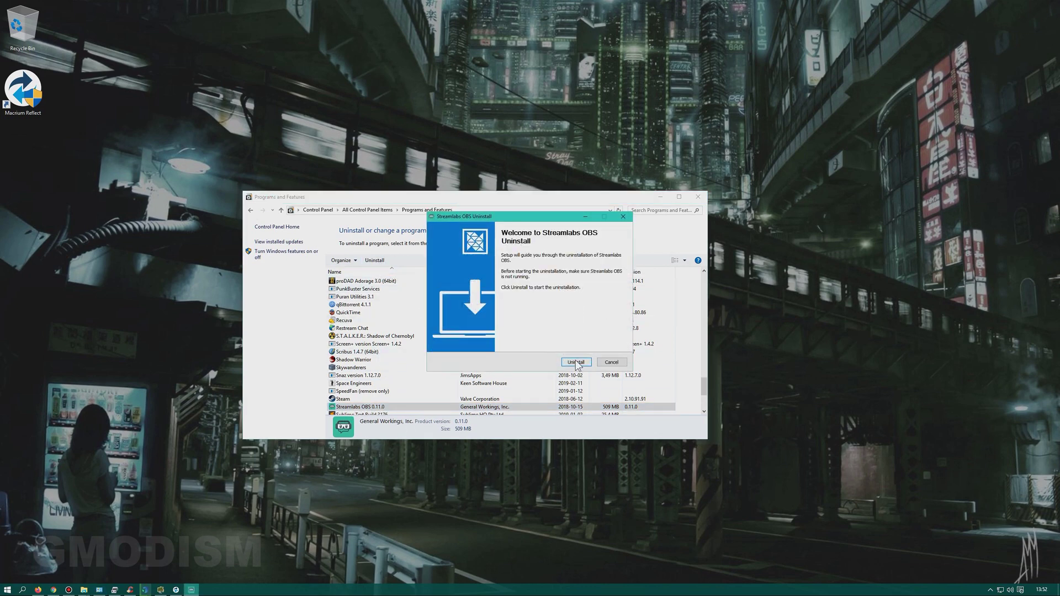
{"action": "left_click", "coordinate": [576, 362]}
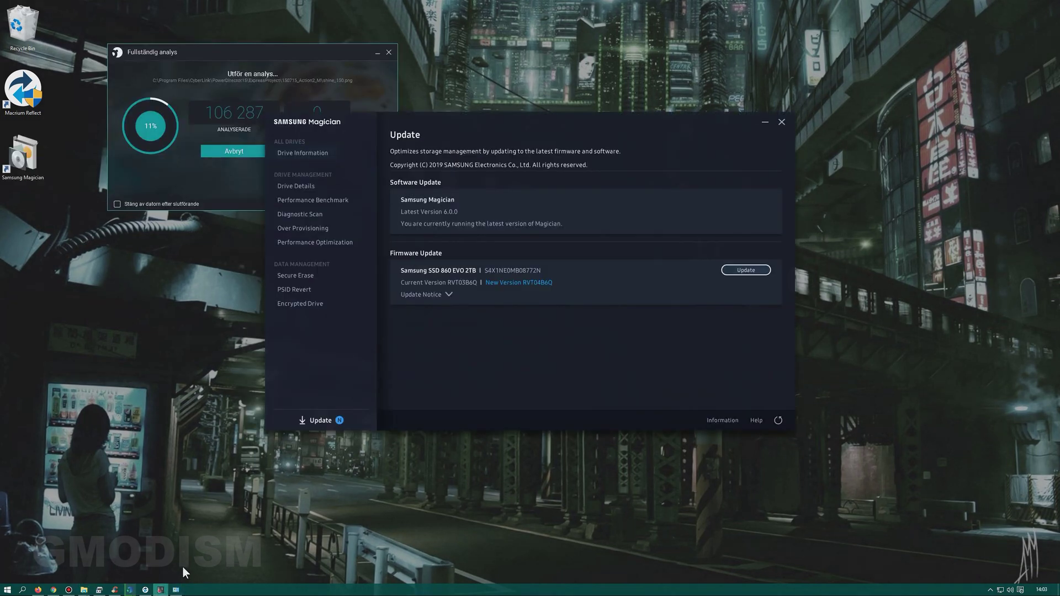
Step: In Samsung Magician, view the overview of all drives and the detailed information for the Samsung SSD 860 EVO 2TB
{"action": "left_click", "coordinate": [312, 154]}
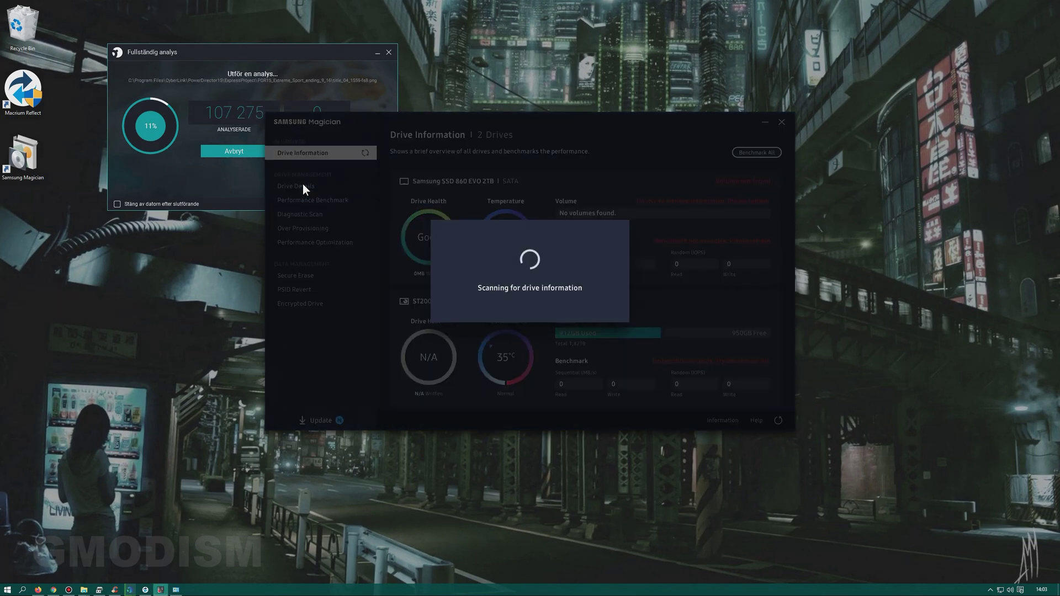
{"action": "left_click", "coordinate": [306, 185]}
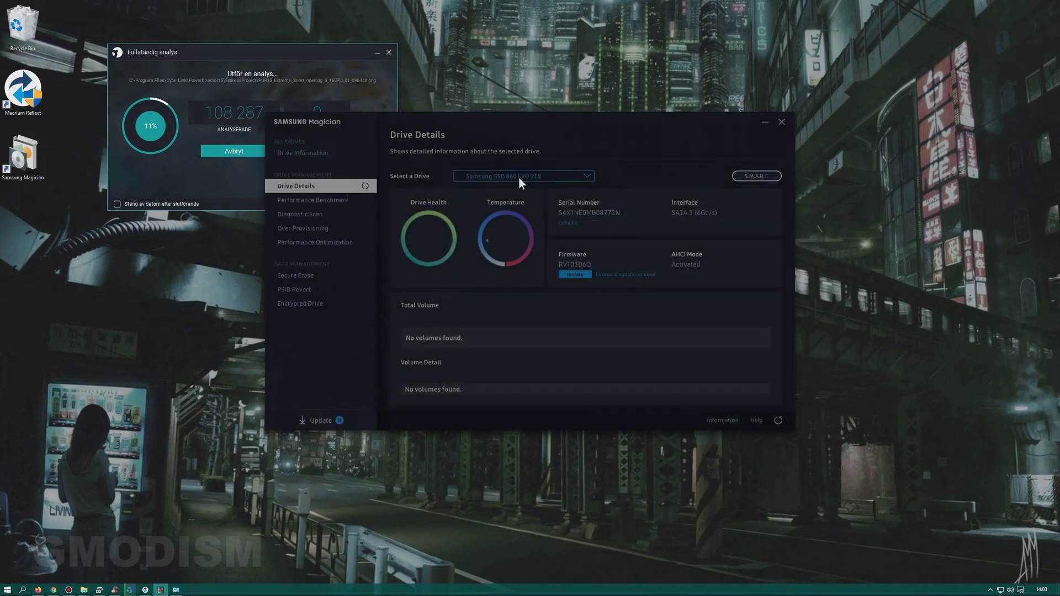
Step: Check the drive selection and firmware update option for the Samsung SSD 860 EVO 2TB, and minimize Samsung Magician
{"action": "left_click", "coordinate": [554, 178]}
{"action": "left_click", "coordinate": [552, 174]}
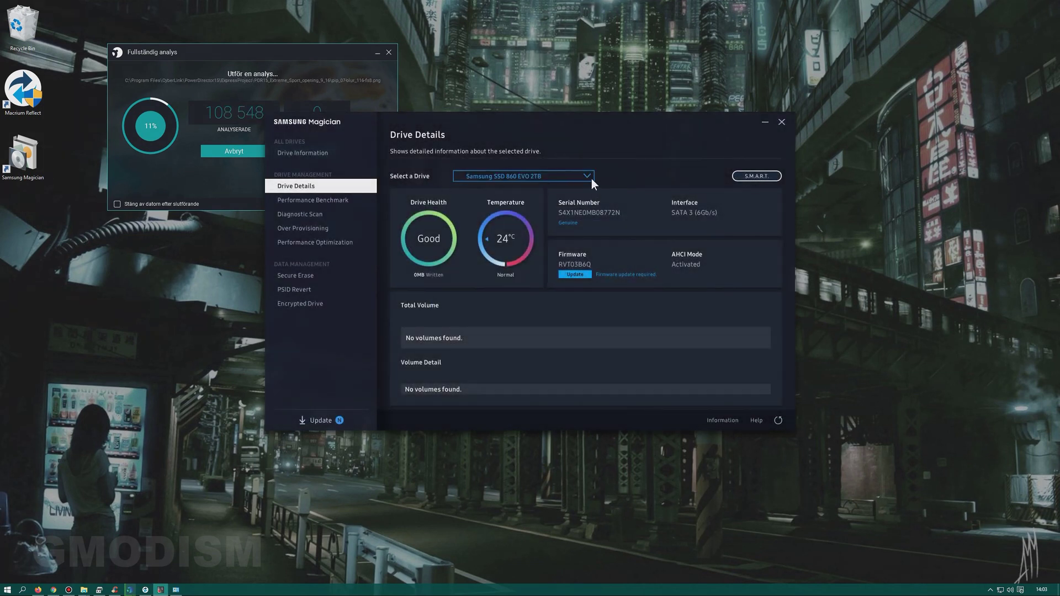
{"action": "left_click", "coordinate": [572, 275]}
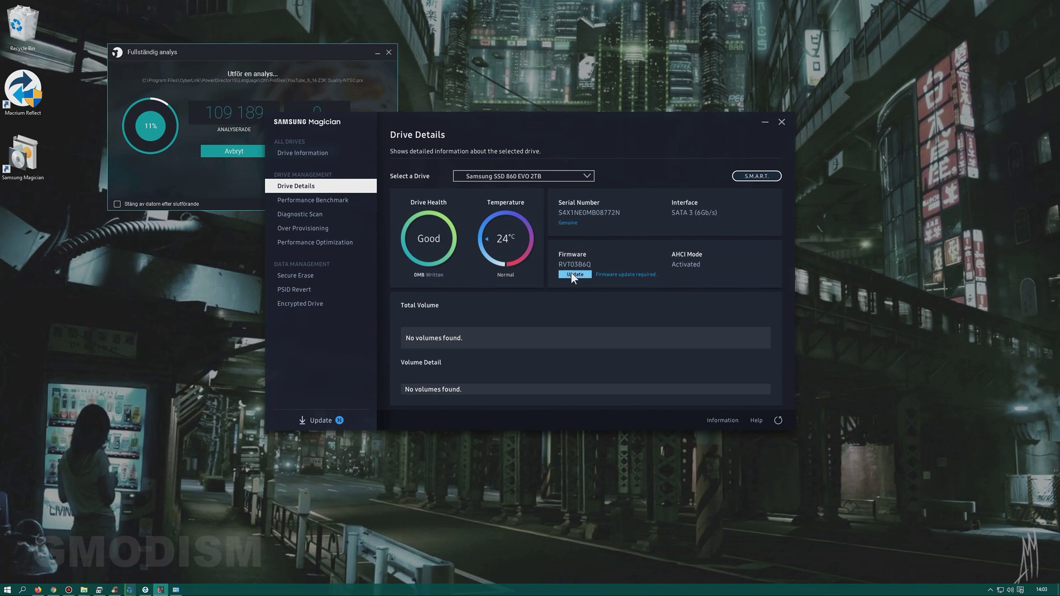
{"action": "left_click", "coordinate": [764, 123]}
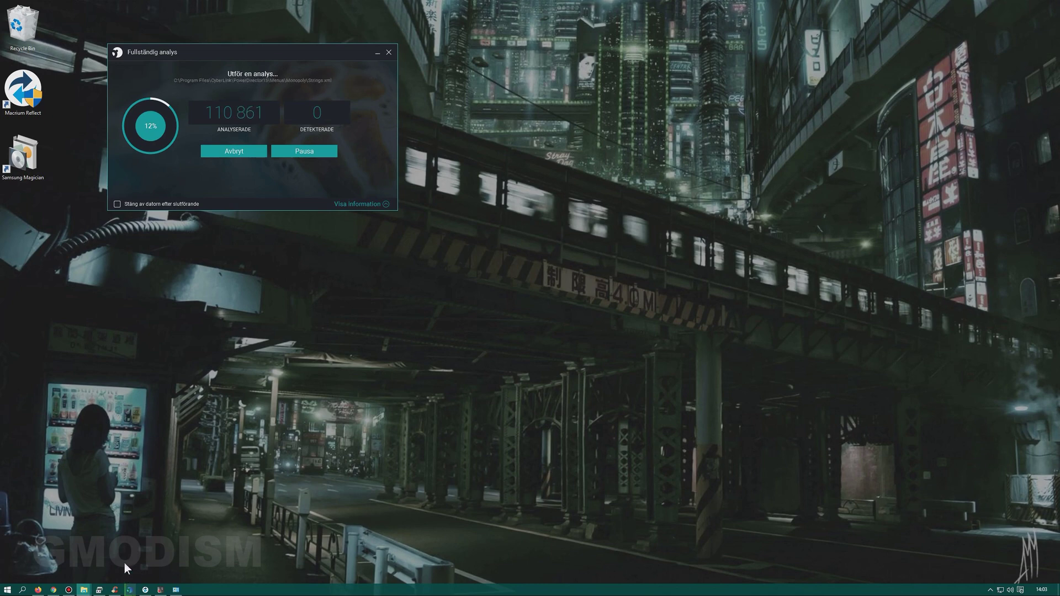
Step: From the Control Panel's Administrative Tools, open Defragment and Optimize Drives, clear away the other windows, and optimize the C: drive
{"action": "left_click", "coordinate": [175, 591]}
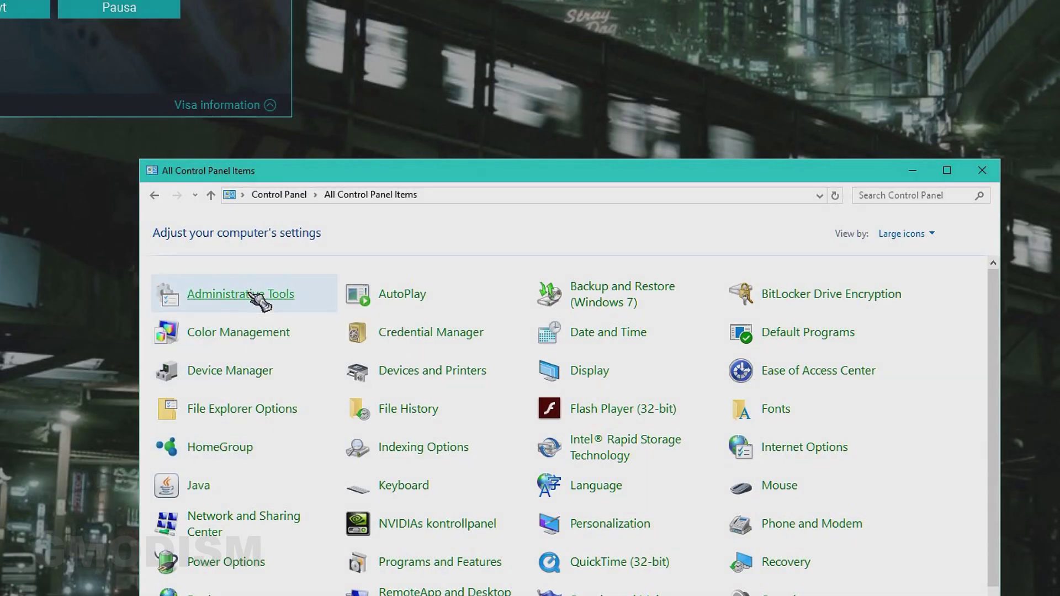
{"action": "left_click", "coordinate": [253, 295]}
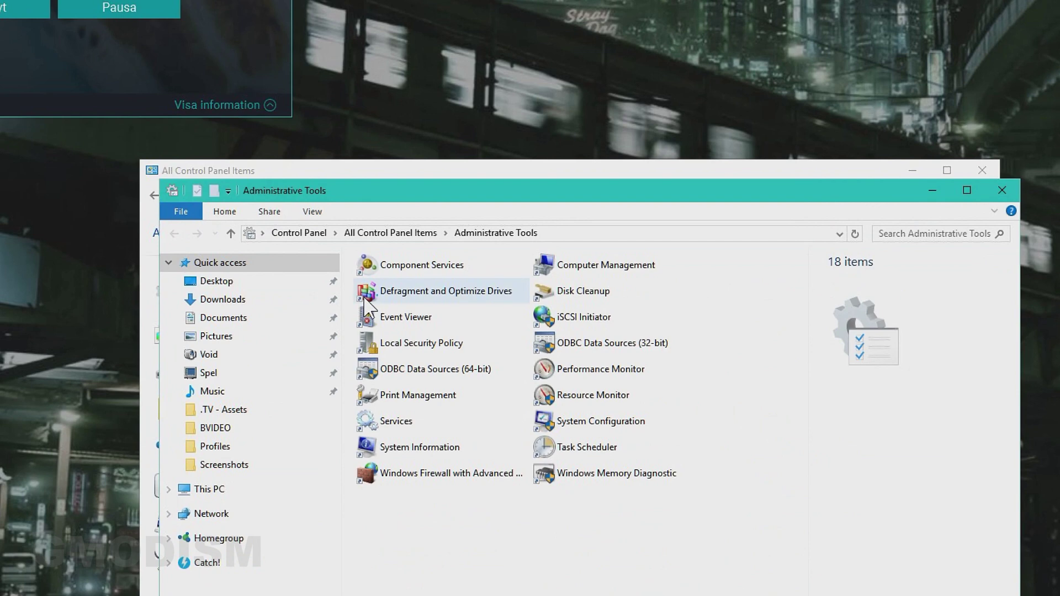
{"action": "left_click", "coordinate": [438, 301]}
{"action": "double_click", "coordinate": [438, 296]}
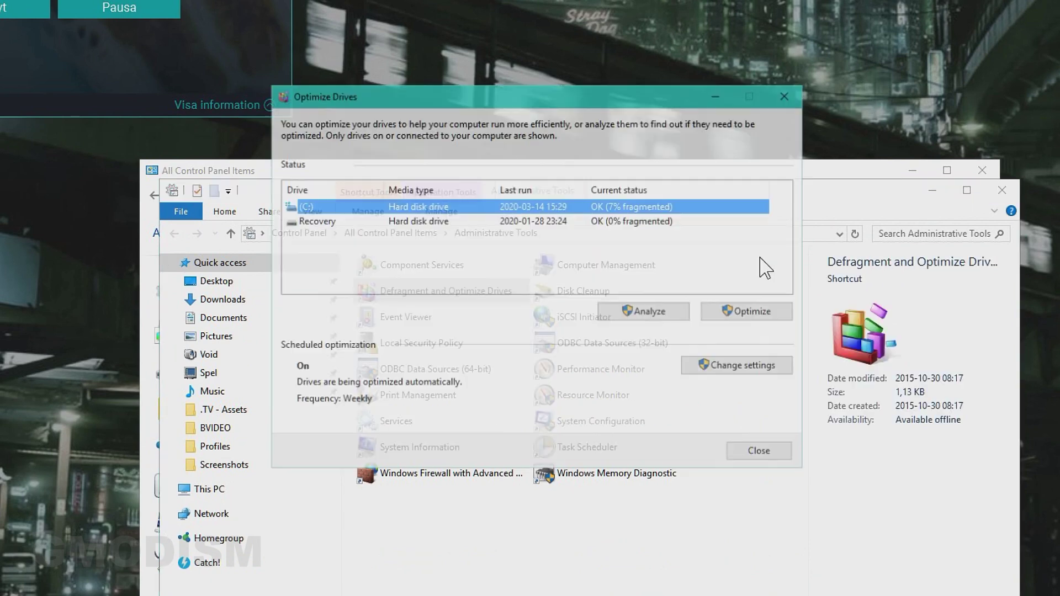
{"action": "left_click", "coordinate": [1003, 190]}
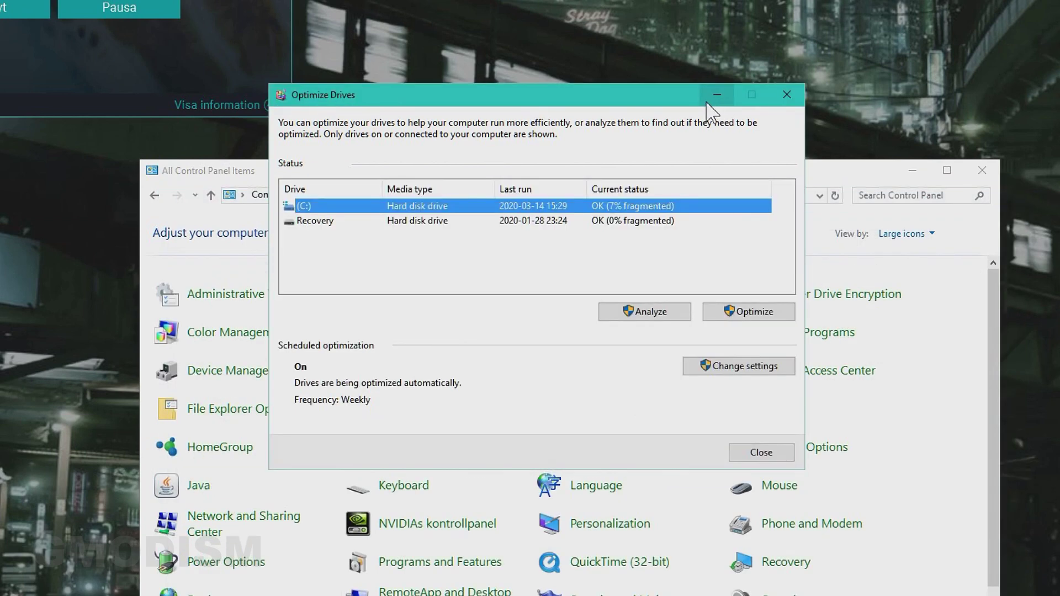
{"action": "left_click", "coordinate": [912, 170]}
{"action": "left_click_drag", "start_coordinate": [679, 100], "coordinate": [761, 32]}
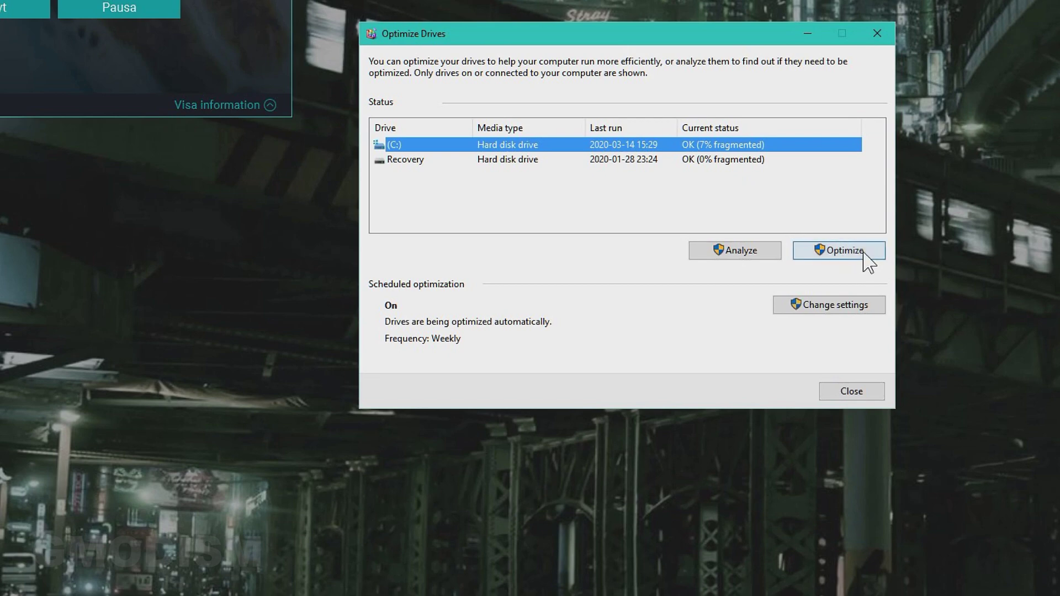
{"action": "left_click", "coordinate": [845, 251]}
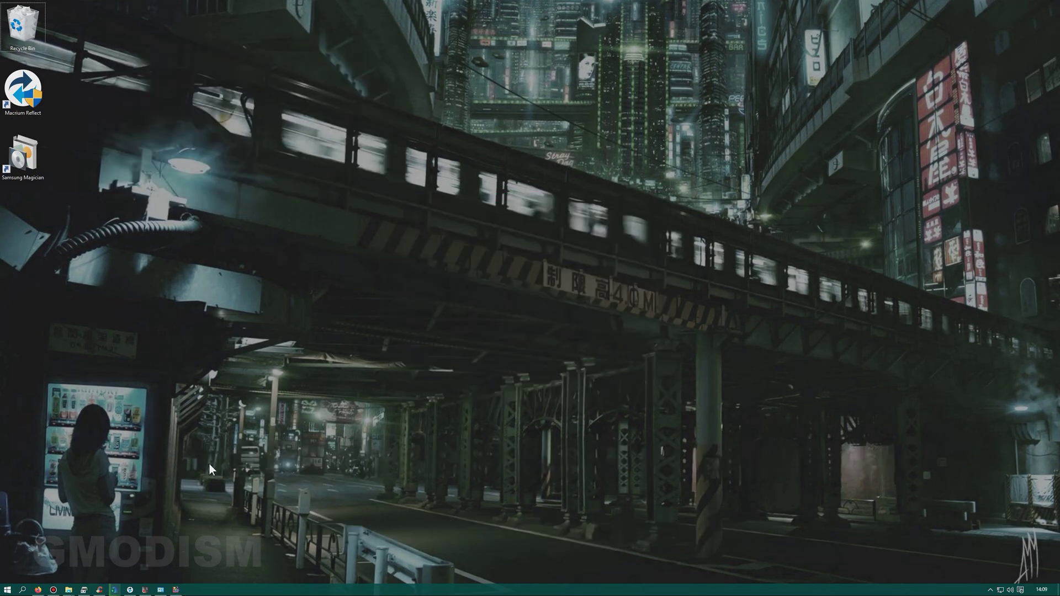
Step: Switch to CCleaner, review the Windows and Applications items of Custom Clean, and run the cleaner, allowing it to close Firefox
{"action": "left_click", "coordinate": [99, 590]}
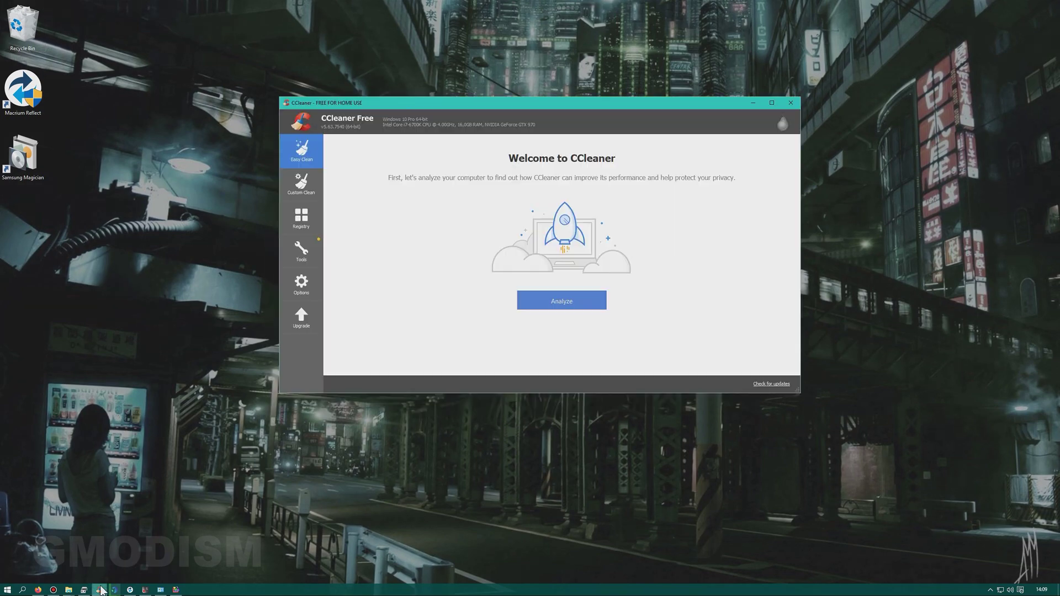
{"action": "left_click", "coordinate": [300, 184]}
{"action": "scroll", "coordinate": [359, 183], "scroll_direction": "down", "scroll_amount": 6}
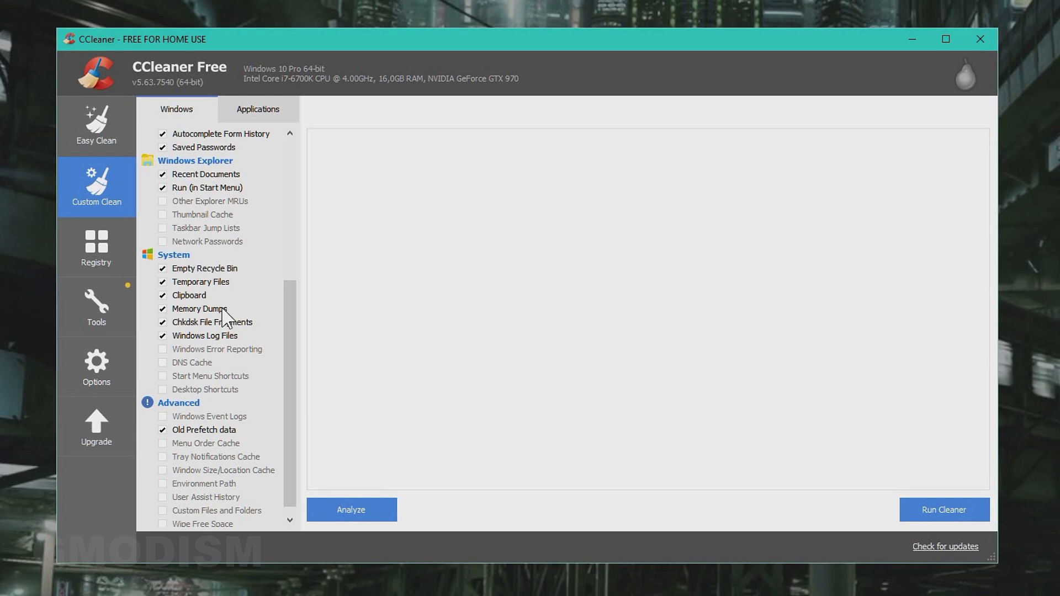
{"action": "left_click", "coordinate": [200, 283]}
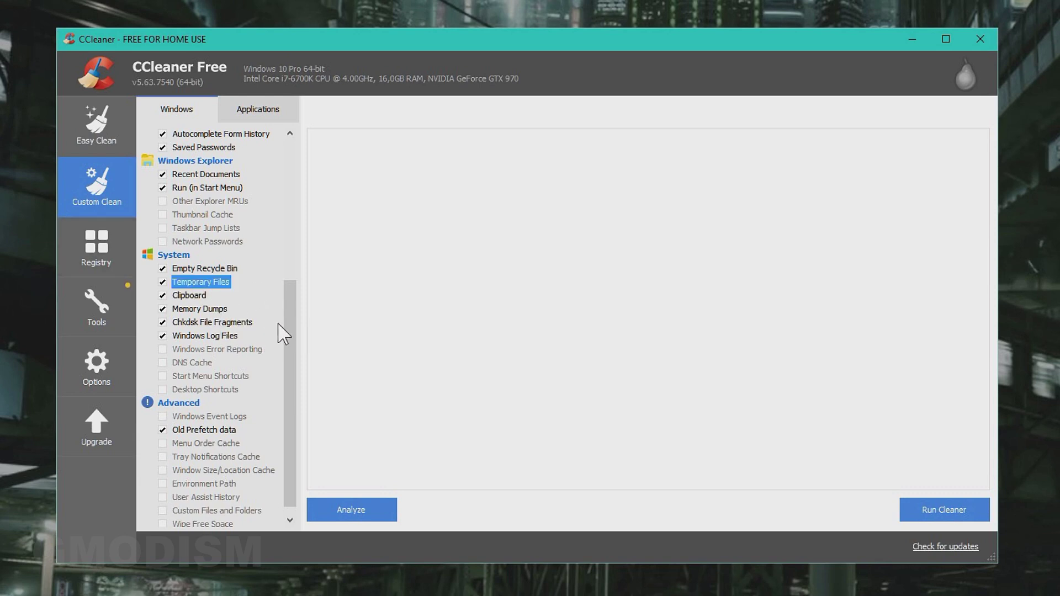
{"action": "scroll", "coordinate": [284, 353], "scroll_direction": "down", "scroll_amount": 1}
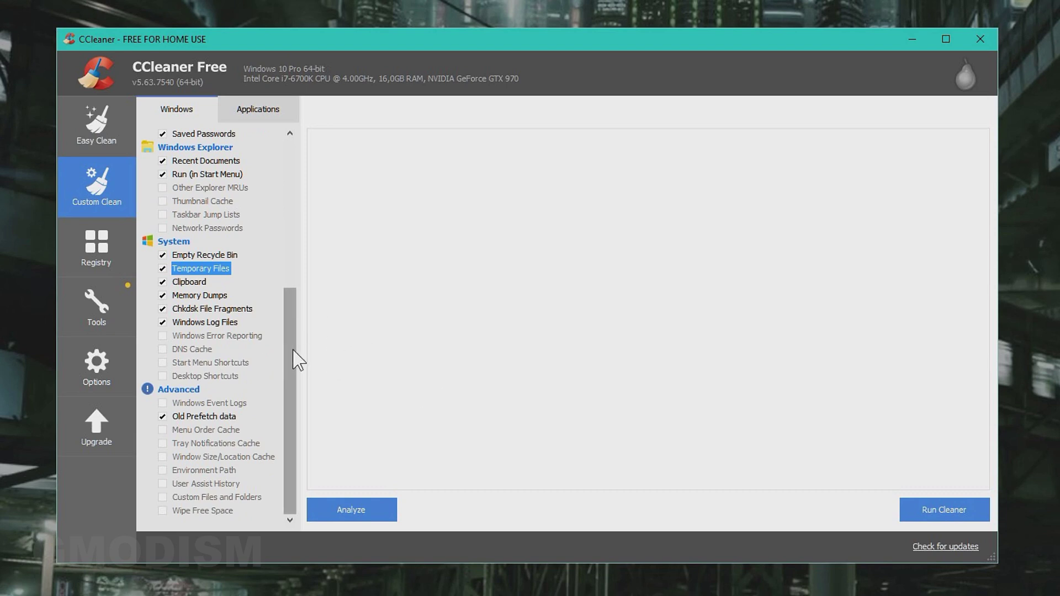
{"action": "left_click_drag", "start_coordinate": [296, 359], "coordinate": [298, 309]}
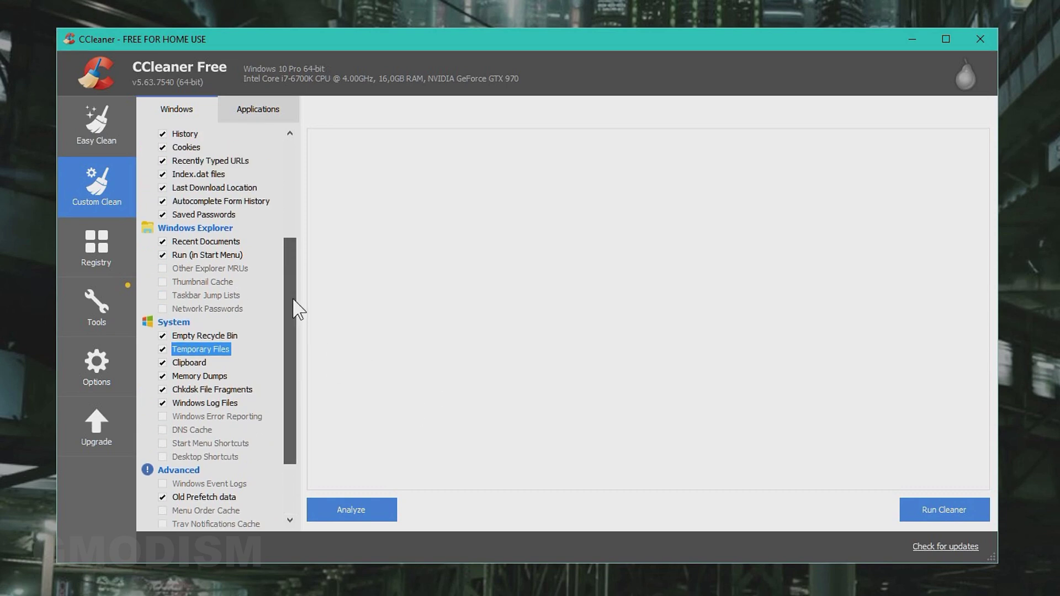
{"action": "left_click", "coordinate": [273, 118]}
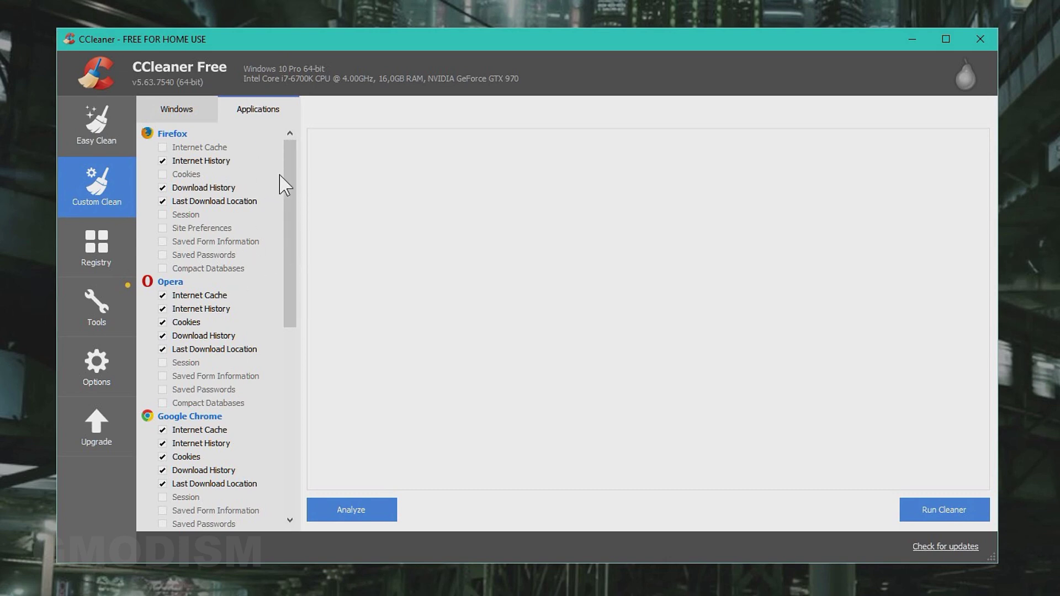
{"action": "left_click_drag", "start_coordinate": [291, 183], "coordinate": [317, 188]}
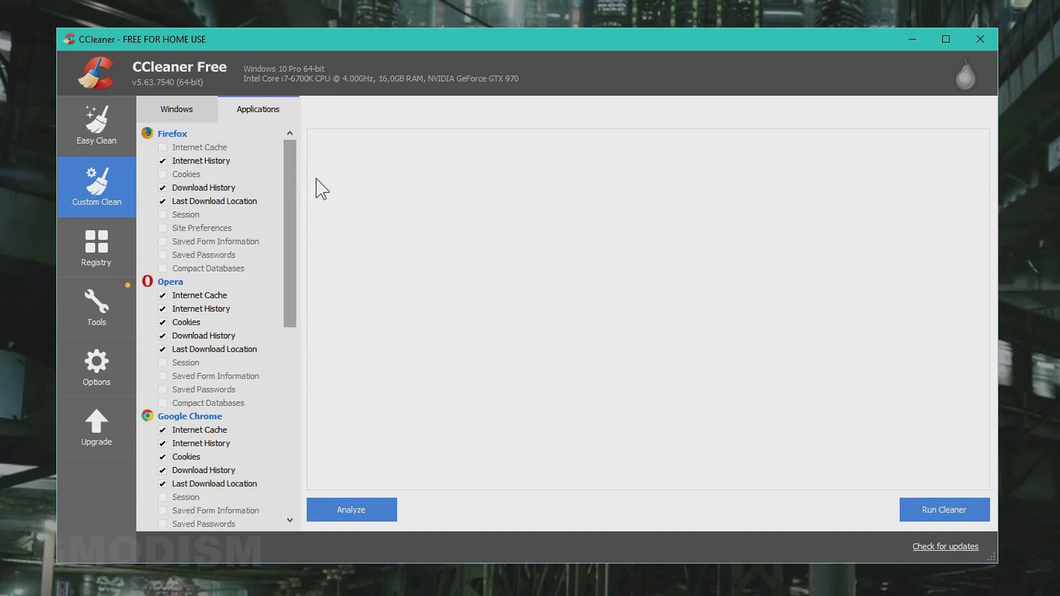
{"action": "left_click", "coordinate": [953, 511]}
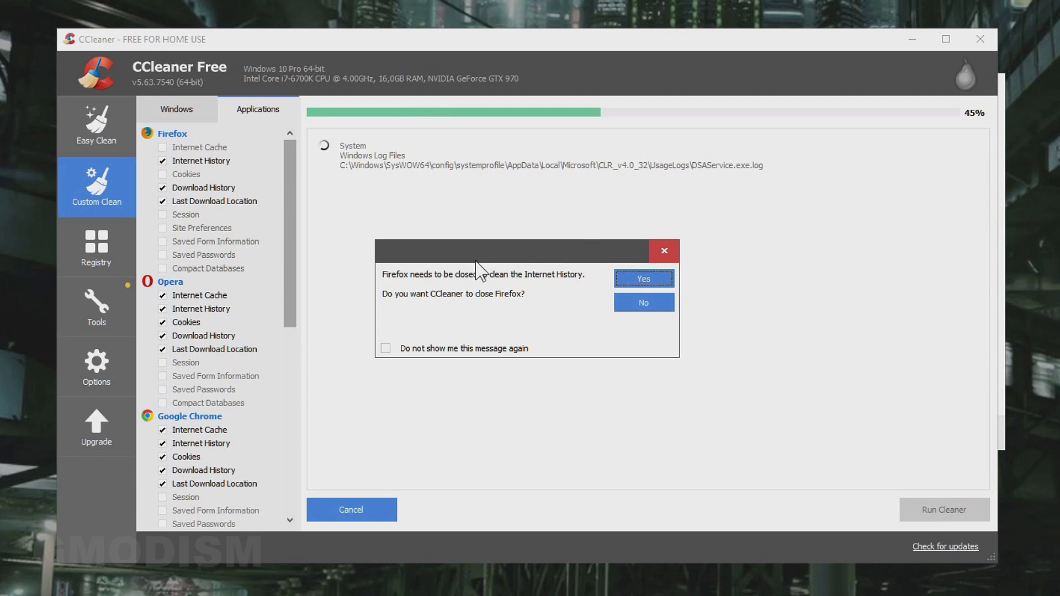
{"action": "left_click", "coordinate": [657, 287]}
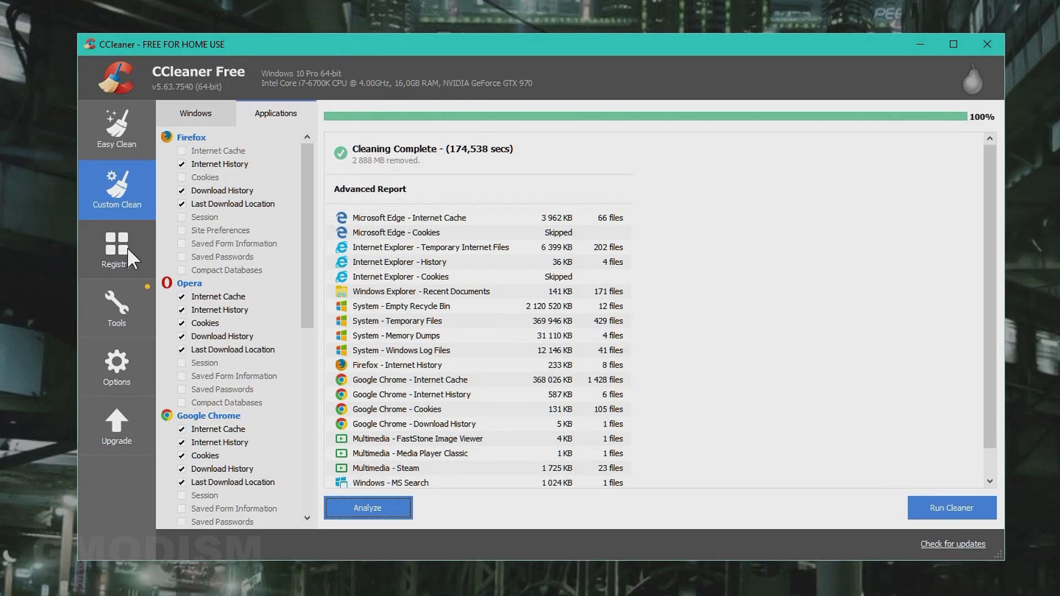
Step: Scan the registry for issues, fix all selected issues without backing up the registry, and close CCleaner
{"action": "left_click", "coordinate": [127, 246]}
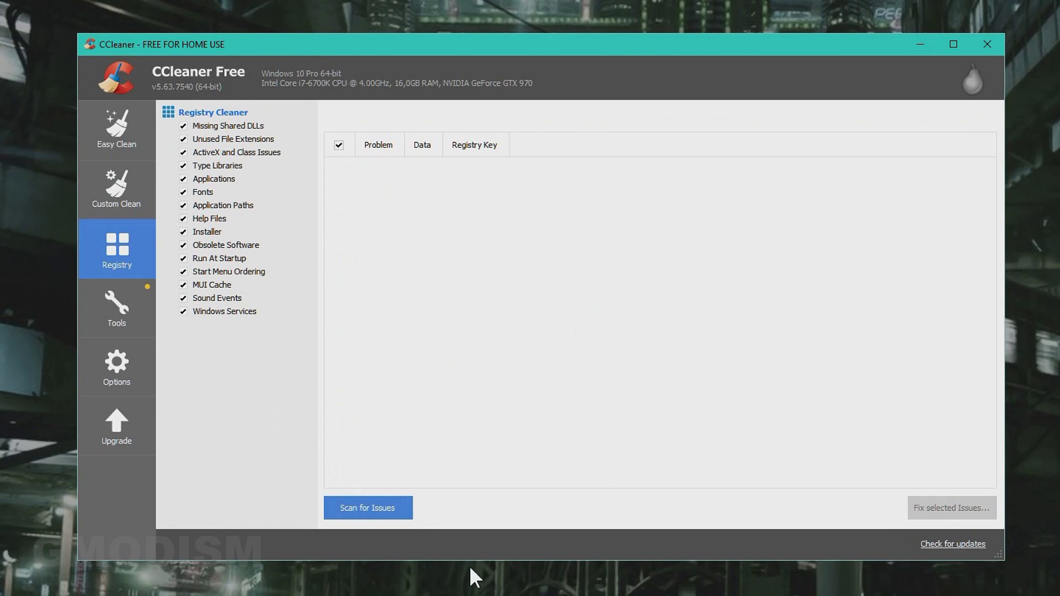
{"action": "left_click", "coordinate": [371, 511]}
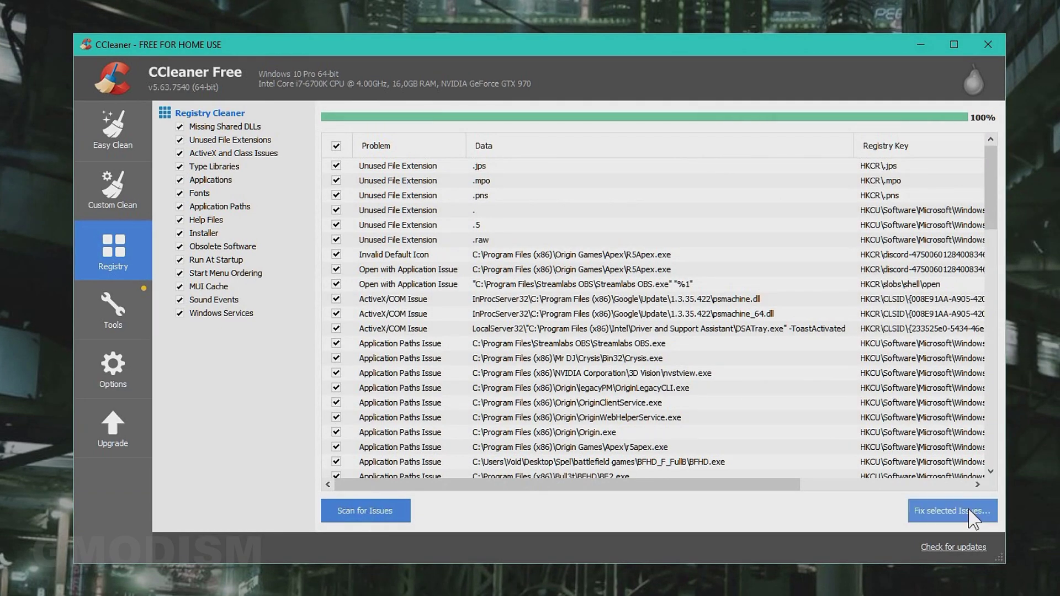
{"action": "left_click", "coordinate": [971, 512]}
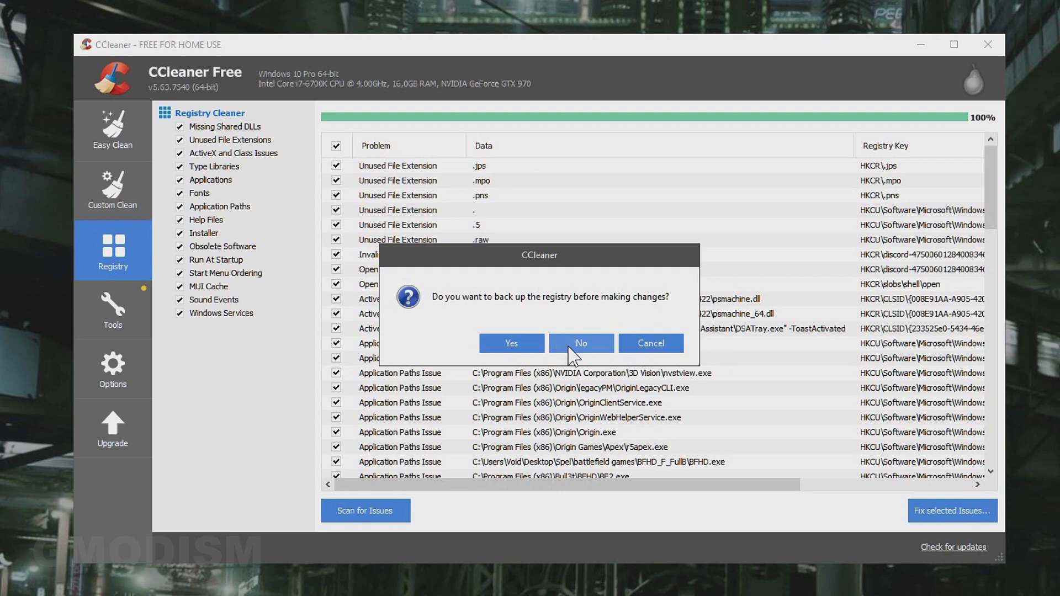
{"action": "left_click", "coordinate": [597, 348]}
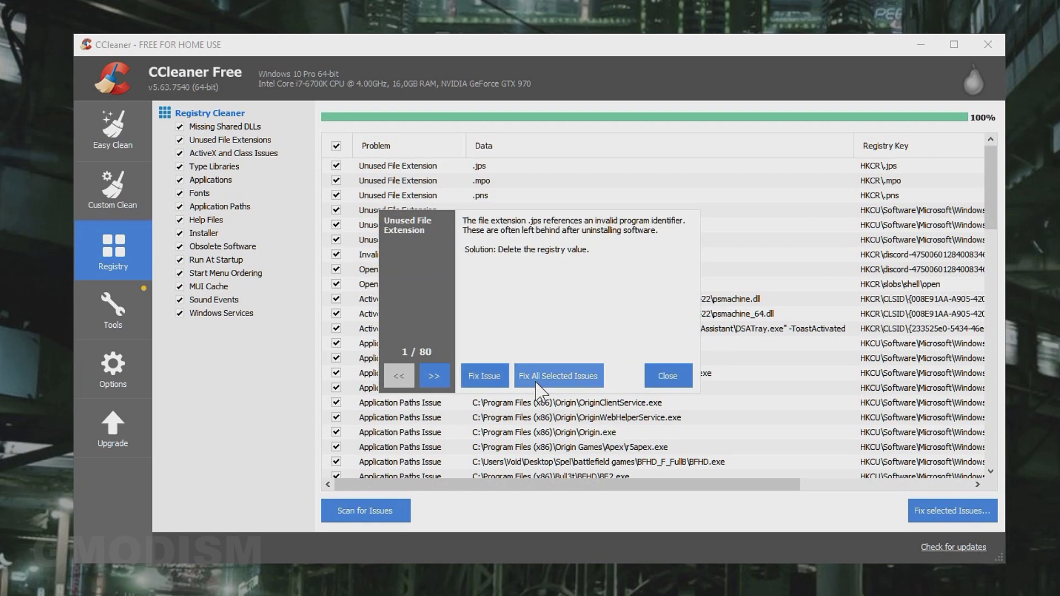
{"action": "left_click", "coordinate": [566, 378]}
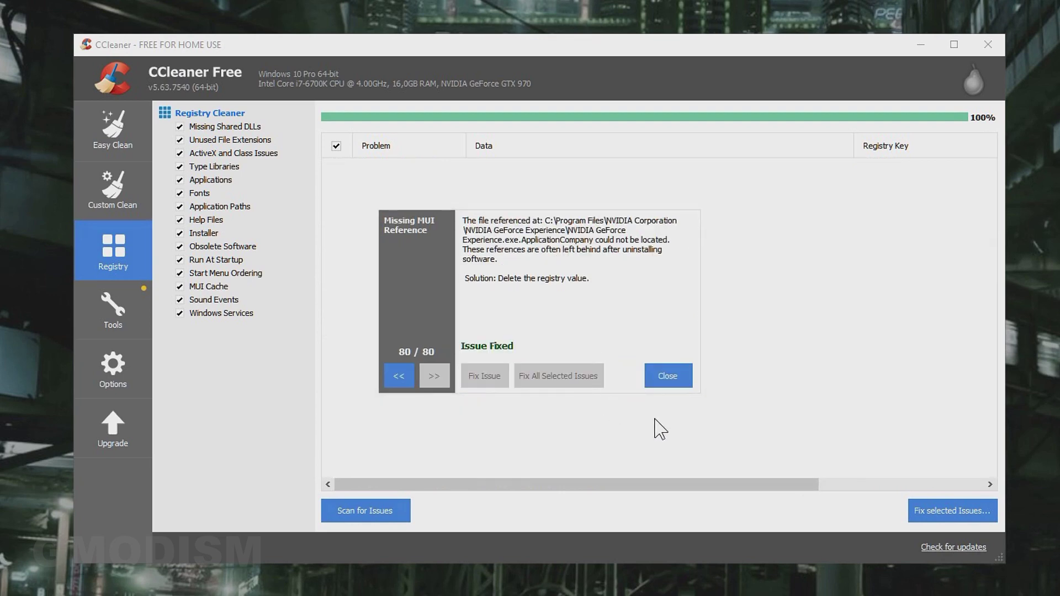
{"action": "left_click", "coordinate": [668, 375]}
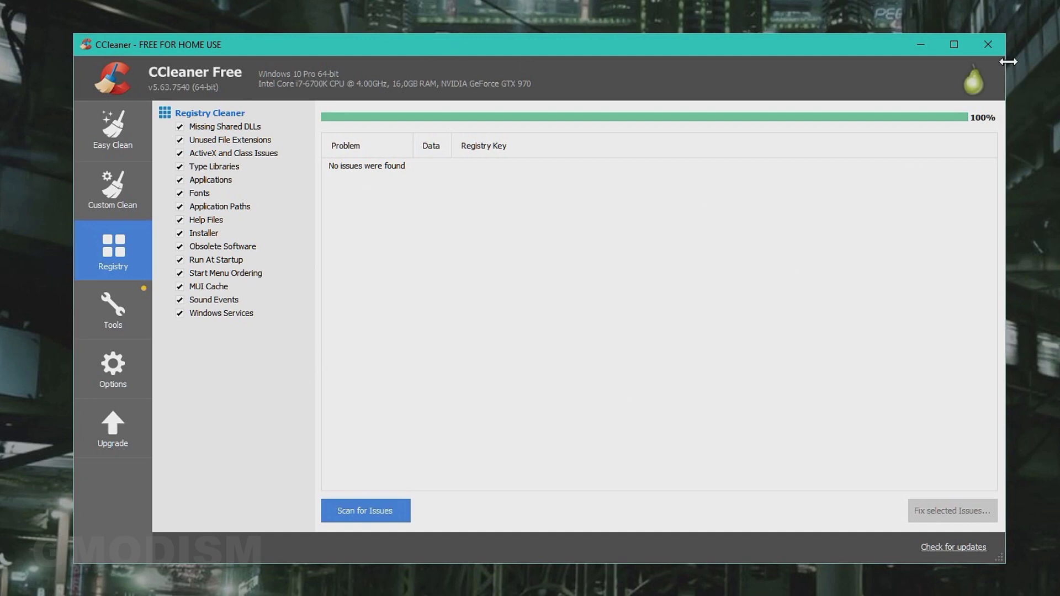
{"action": "left_click", "coordinate": [988, 45]}
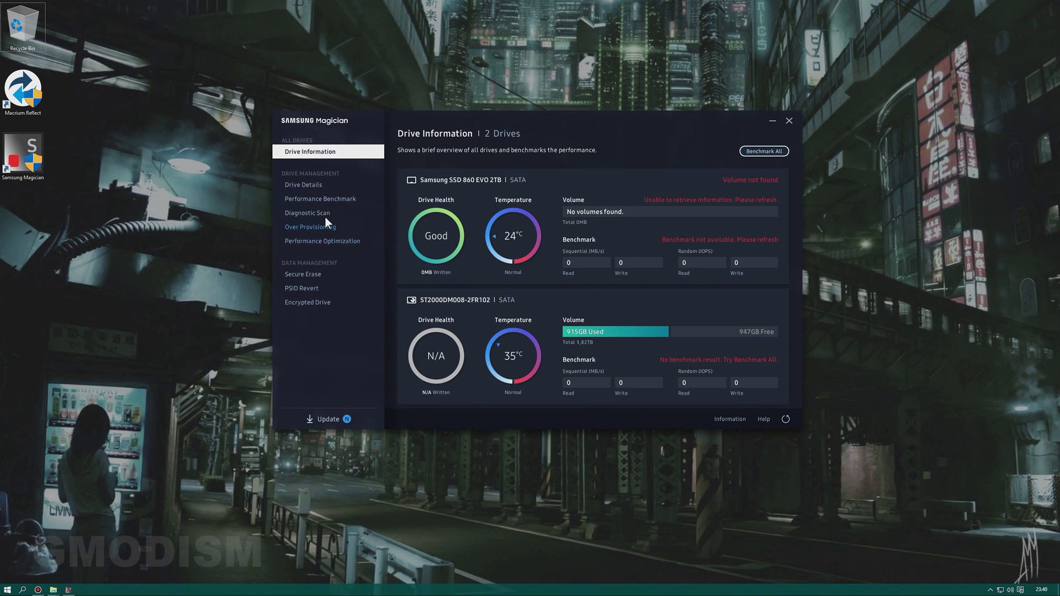
Step: In Samsung Magician, update the Samsung SSD 860 EVO 2TB firmware to version RVT04B6Q and accept the computer shutdown
{"action": "left_click", "coordinate": [317, 184]}
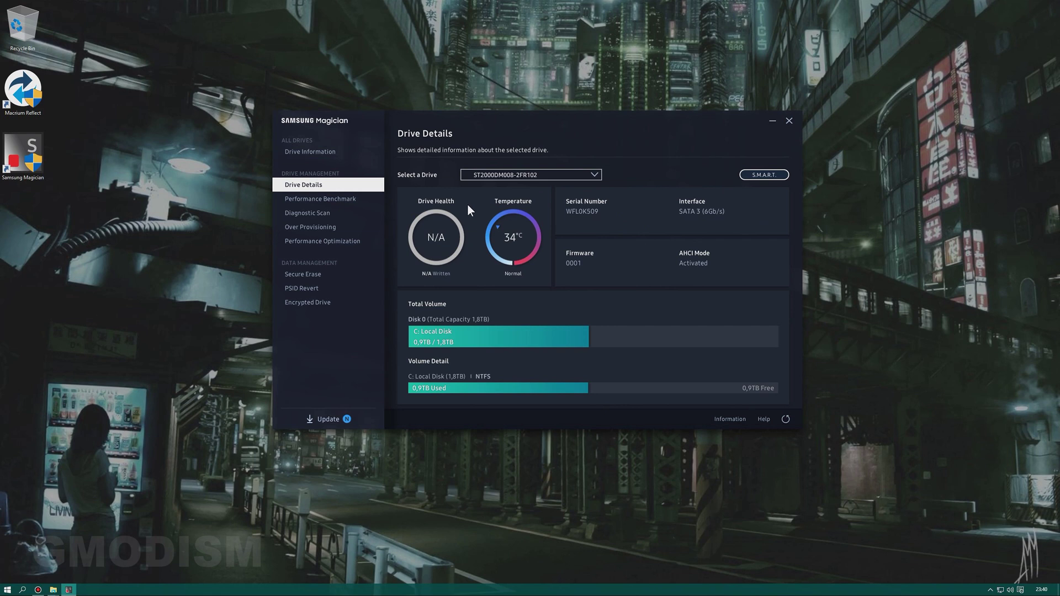
{"action": "left_click", "coordinate": [554, 178]}
{"action": "left_click", "coordinate": [501, 190]}
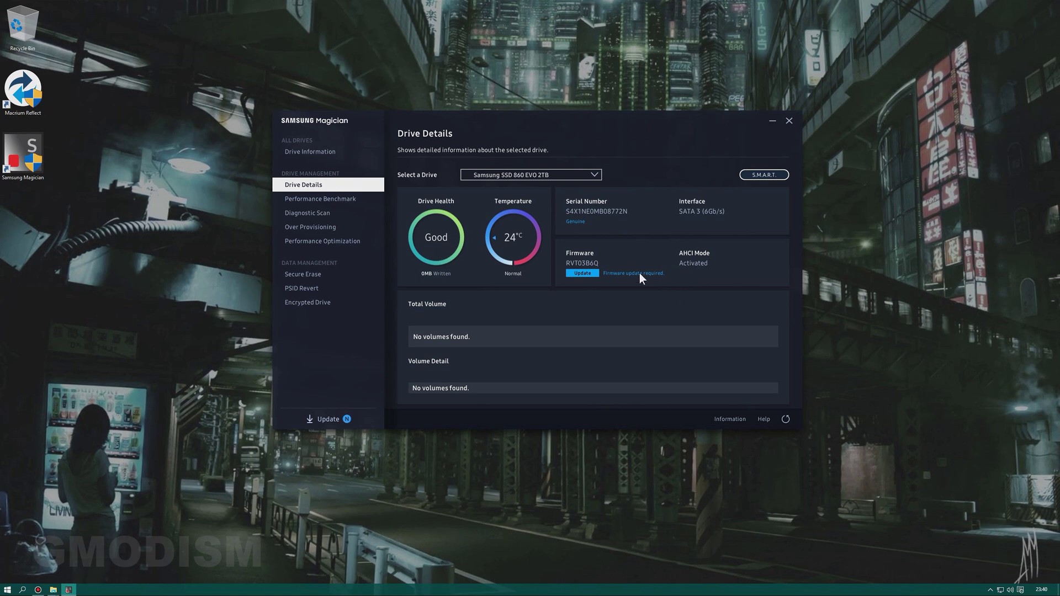
{"action": "left_click", "coordinate": [589, 274]}
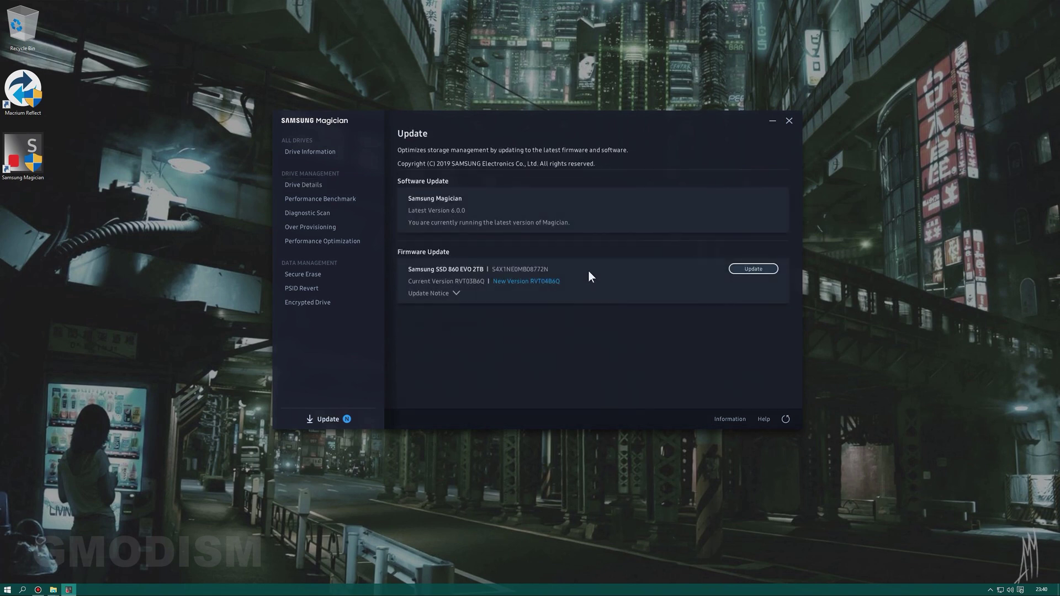
{"action": "left_click", "coordinate": [760, 270]}
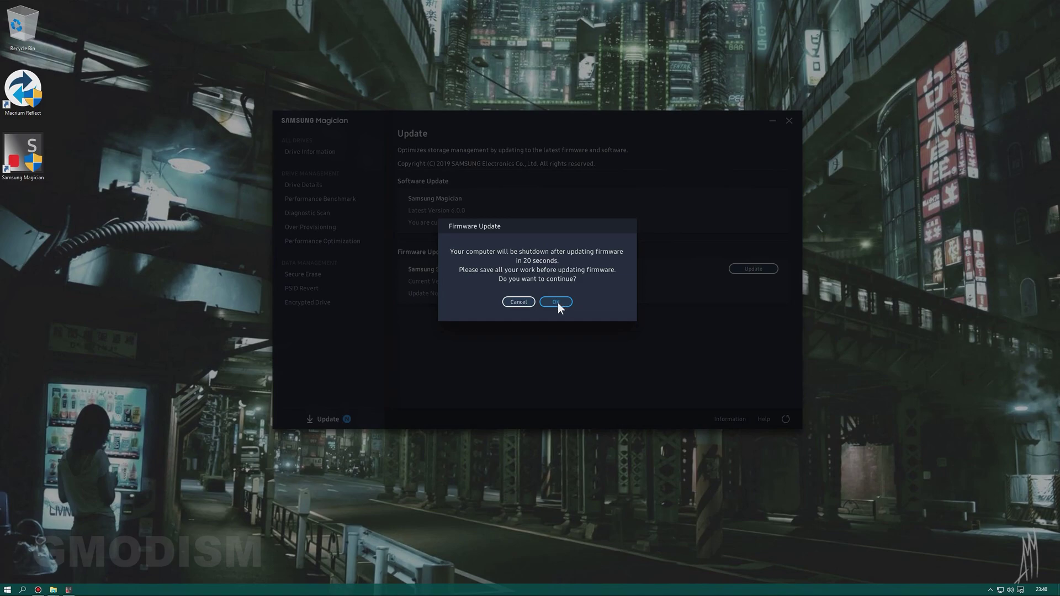
{"action": "left_click", "coordinate": [556, 302]}
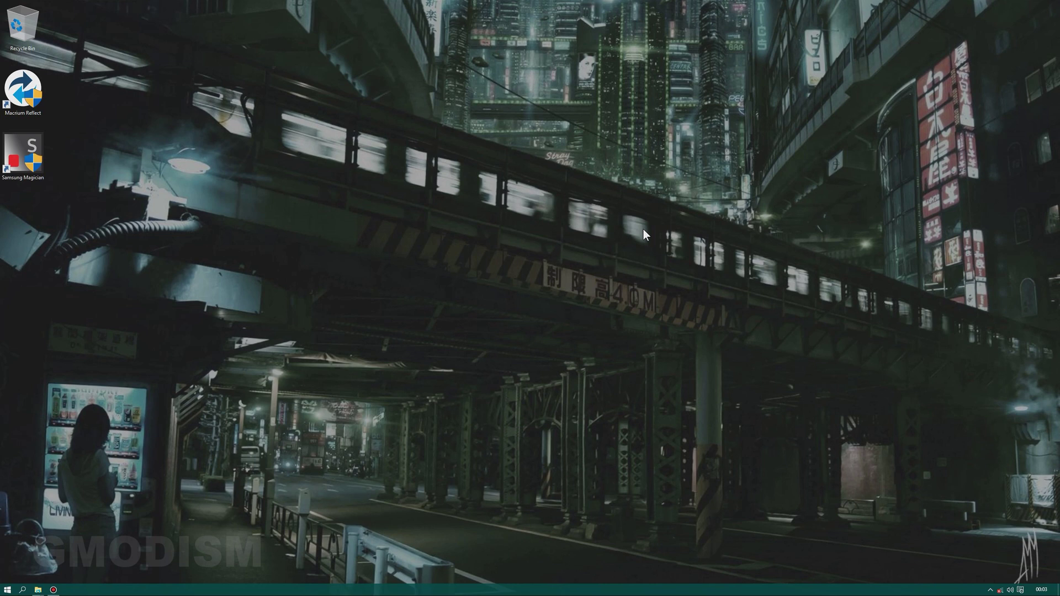
Step: In Macrium Reflect, start cloning GPT Disk 1 and choose the Samsung SSD 860 EVO 2TB as the destination disk
{"action": "double_click", "coordinate": [22, 89]}
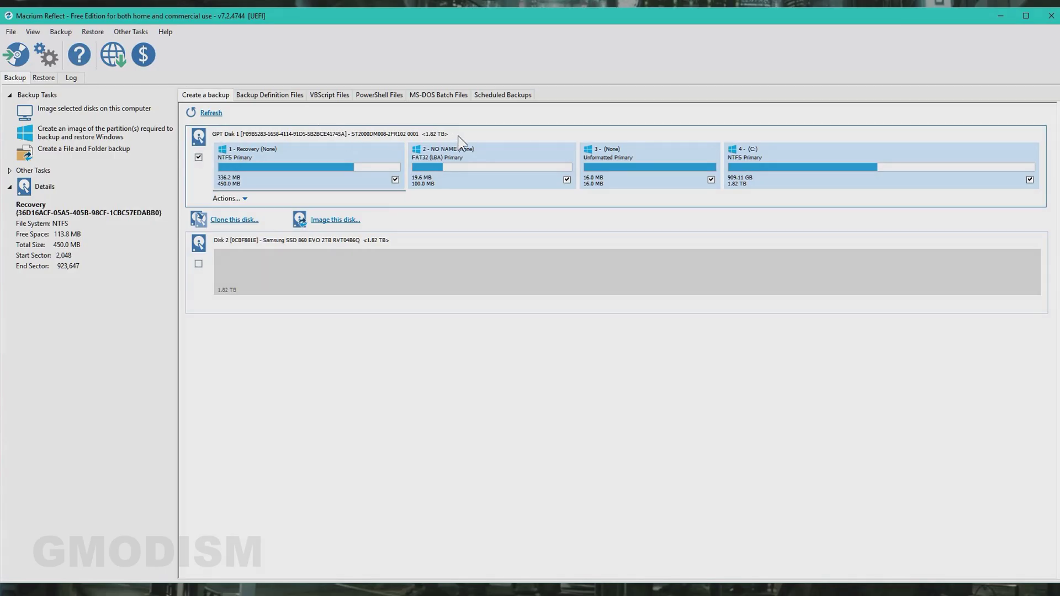
{"action": "left_click", "coordinate": [301, 264]}
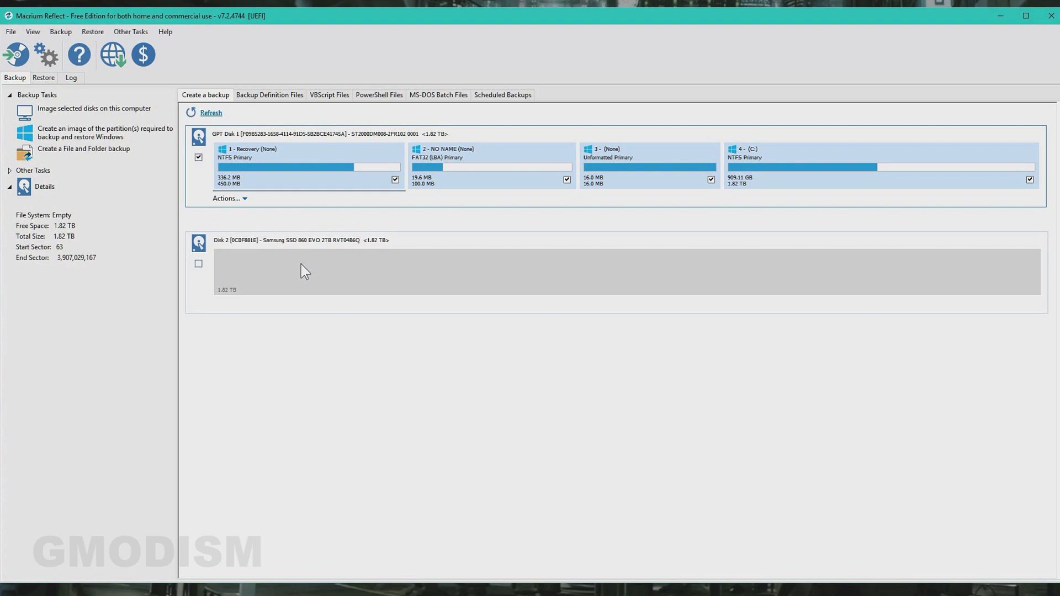
{"action": "left_click", "coordinate": [708, 134]}
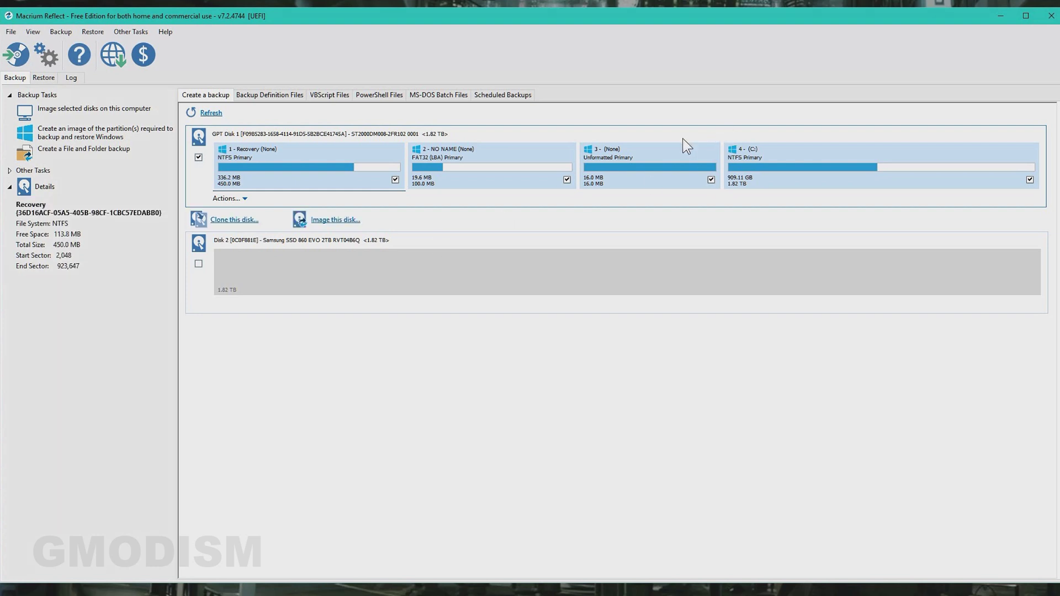
{"action": "left_click", "coordinate": [233, 221]}
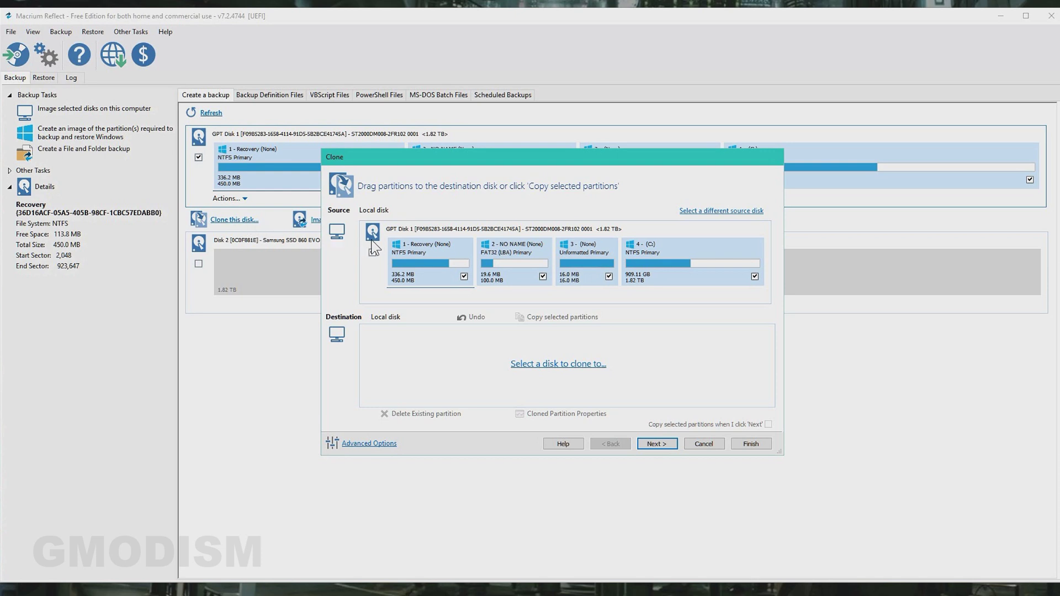
{"action": "left_click", "coordinate": [564, 368]}
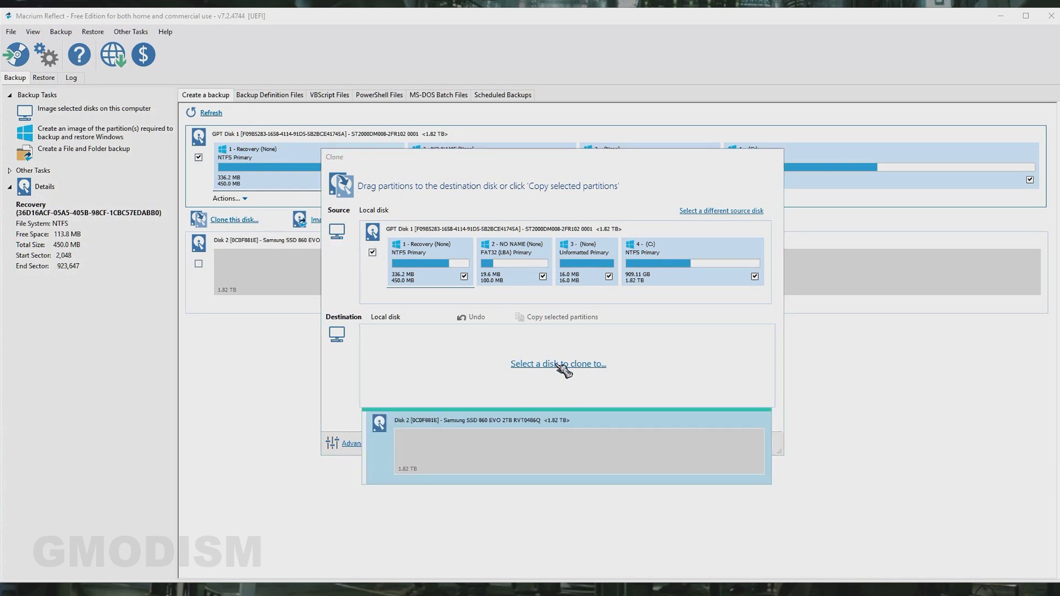
{"action": "left_click", "coordinate": [549, 450]}
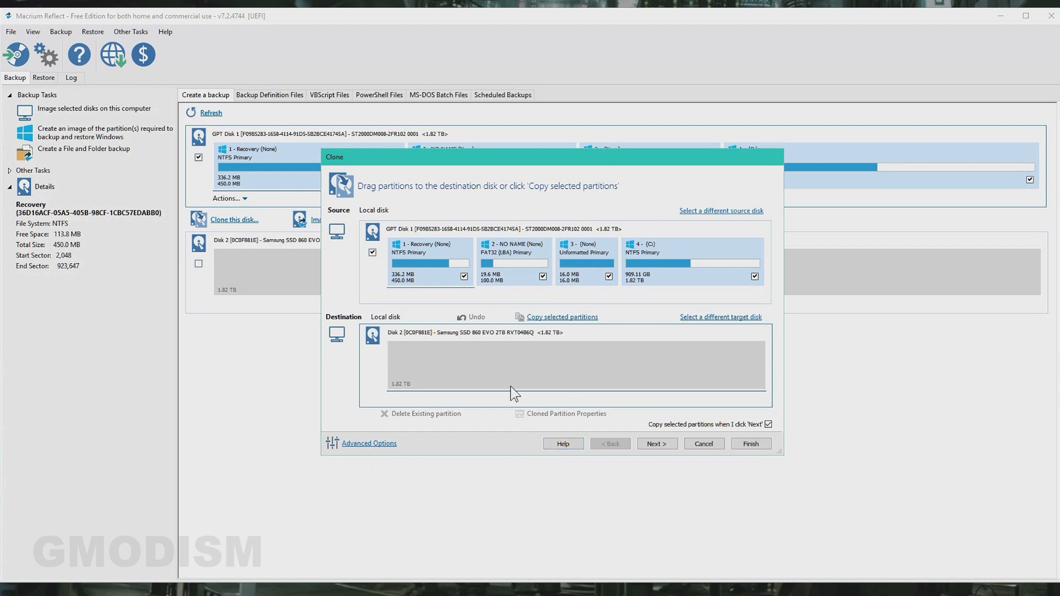
Step: Copy the four source partitions one by one, in their original order, onto the destination Samsung SSD
{"action": "left_click_drag", "start_coordinate": [433, 265], "coordinate": [430, 370]}
{"action": "left_click_drag", "start_coordinate": [508, 255], "coordinate": [550, 375]}
{"action": "left_click_drag", "start_coordinate": [586, 265], "coordinate": [627, 369]}
{"action": "left_click_drag", "start_coordinate": [664, 262], "coordinate": [698, 351]}
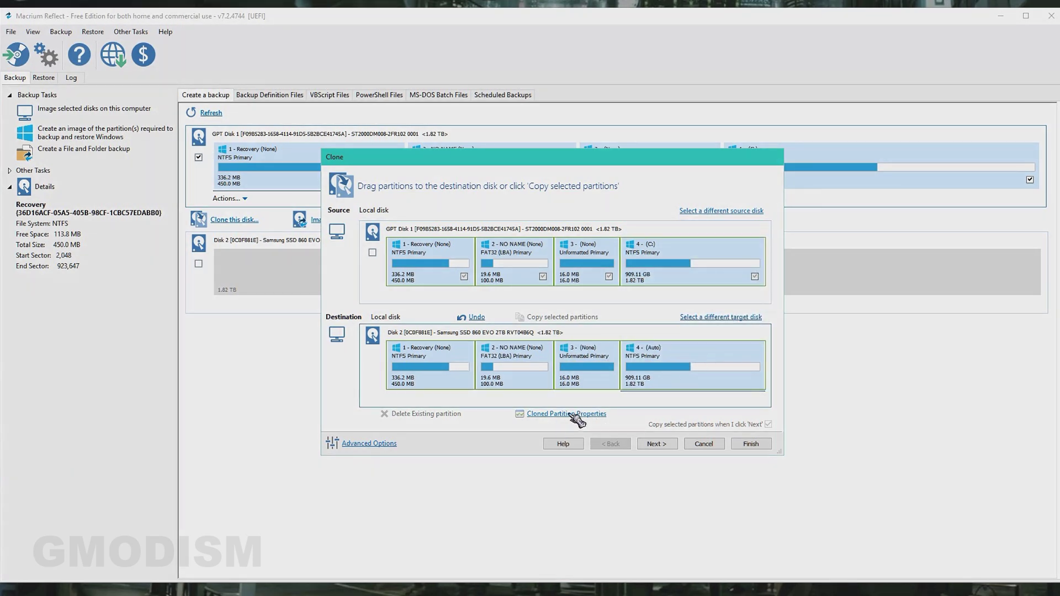
Step: In the cloned fourth partition's properties, shrink it to about 1.6 TB, leaving about 226 GB of unallocated space behind it
{"action": "left_click", "coordinate": [596, 415]}
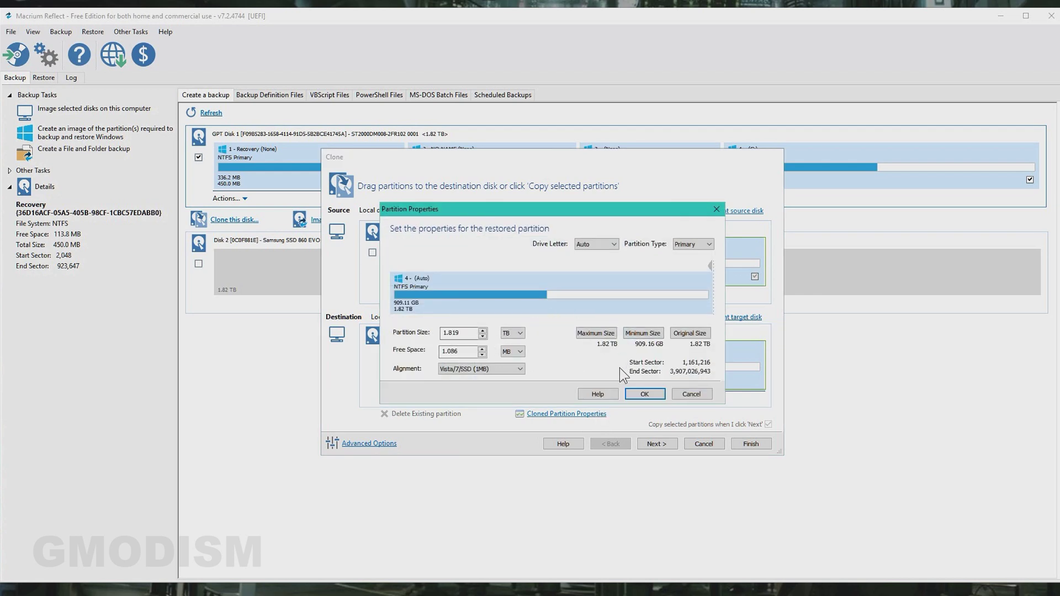
{"action": "left_click", "coordinate": [522, 369]}
{"action": "left_click", "coordinate": [522, 369]}
{"action": "mouse_move", "coordinate": [710, 269]}
{"action": "left_mouse_down"}
{"action": "mouse_move", "coordinate": [606, 267]}
{"action": "mouse_move", "coordinate": [714, 268]}
{"action": "left_mouse_up"}
{"action": "left_click_drag", "start_coordinate": [710, 269], "coordinate": [615, 268]}
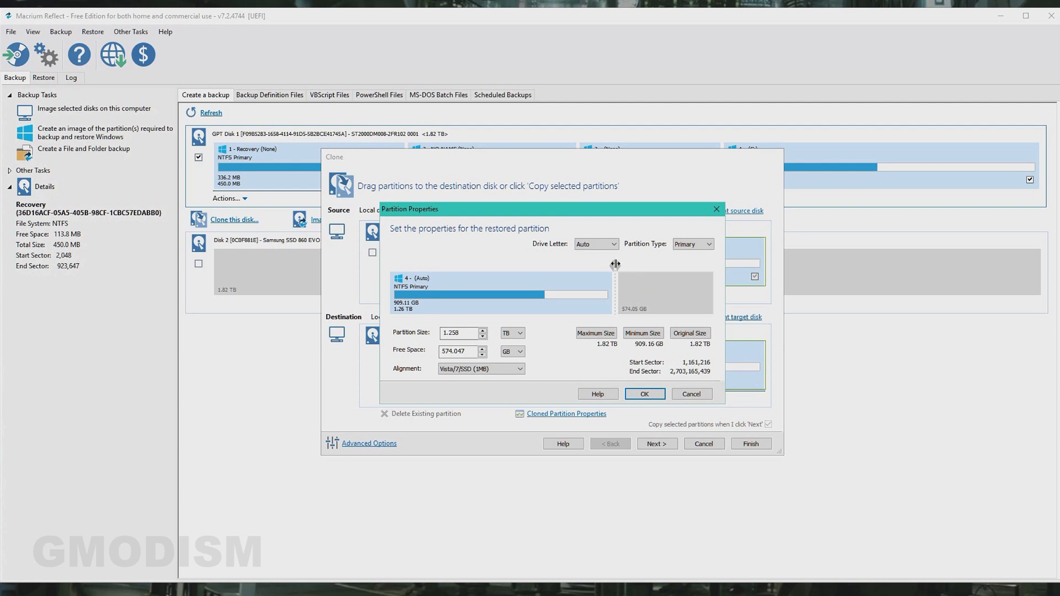
{"action": "left_click_drag", "start_coordinate": [615, 264], "coordinate": [714, 265]}
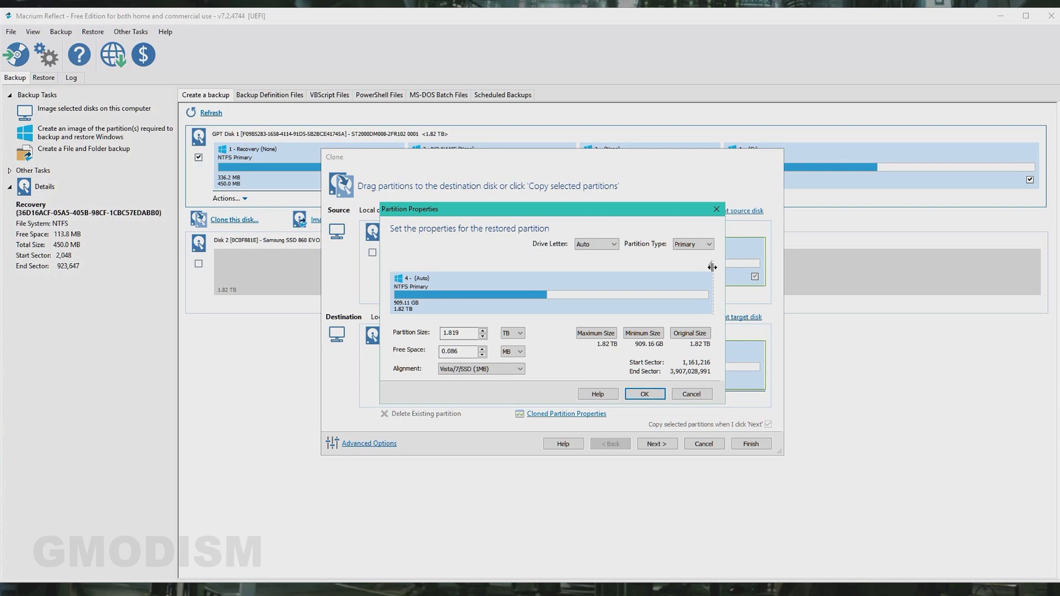
{"action": "left_click_drag", "start_coordinate": [712, 268], "coordinate": [681, 279]}
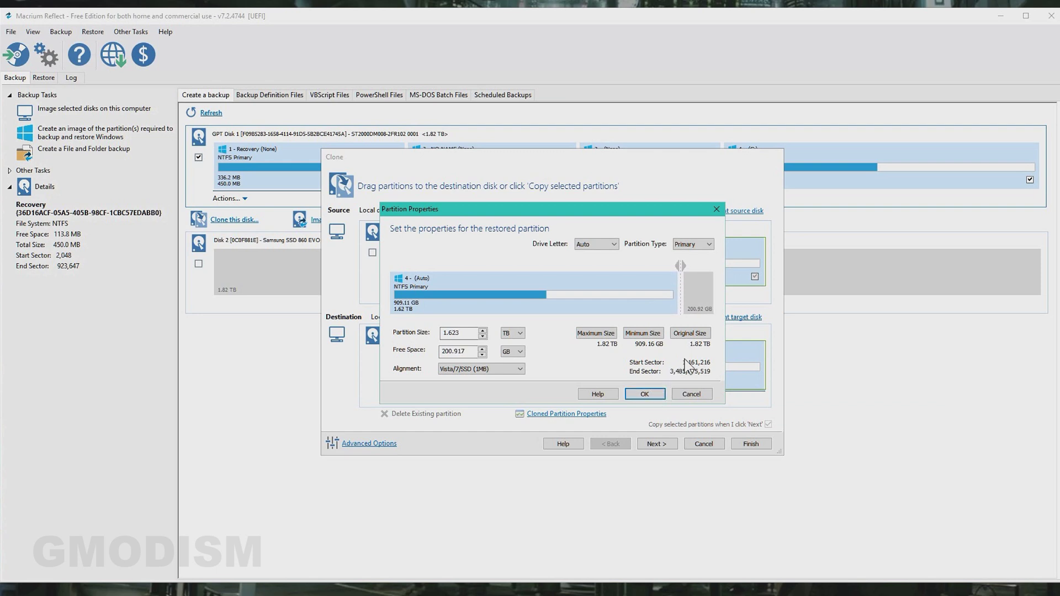
{"action": "left_click_drag", "start_coordinate": [680, 267], "coordinate": [677, 267]}
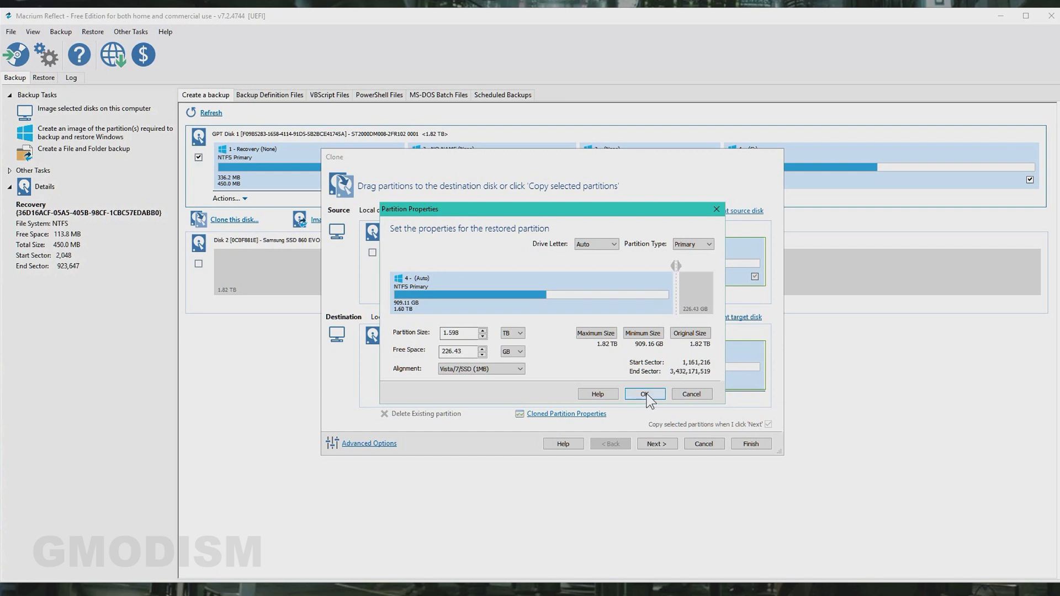
{"action": "left_click", "coordinate": [645, 394]}
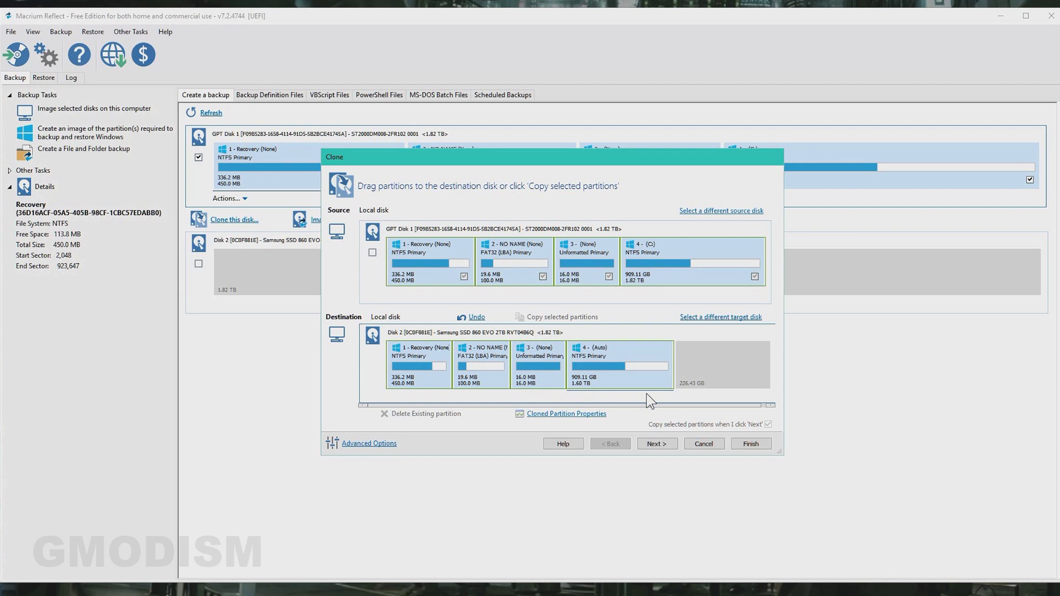
Step: Skip scheduling the clone and review the source, destination and four copy operations in the clone summary
{"action": "left_click", "coordinate": [655, 442]}
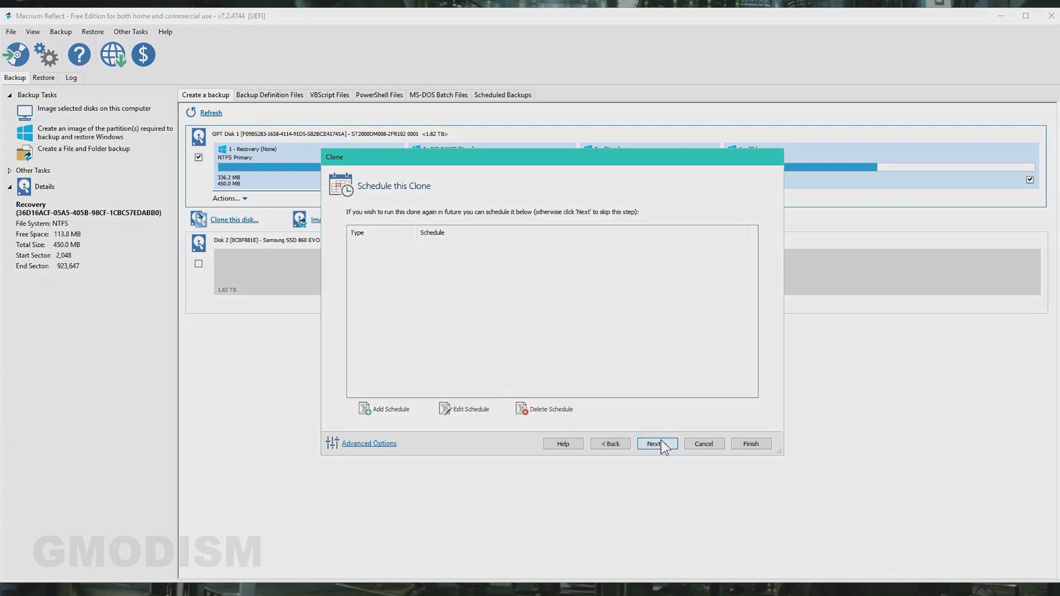
{"action": "left_click", "coordinate": [659, 442]}
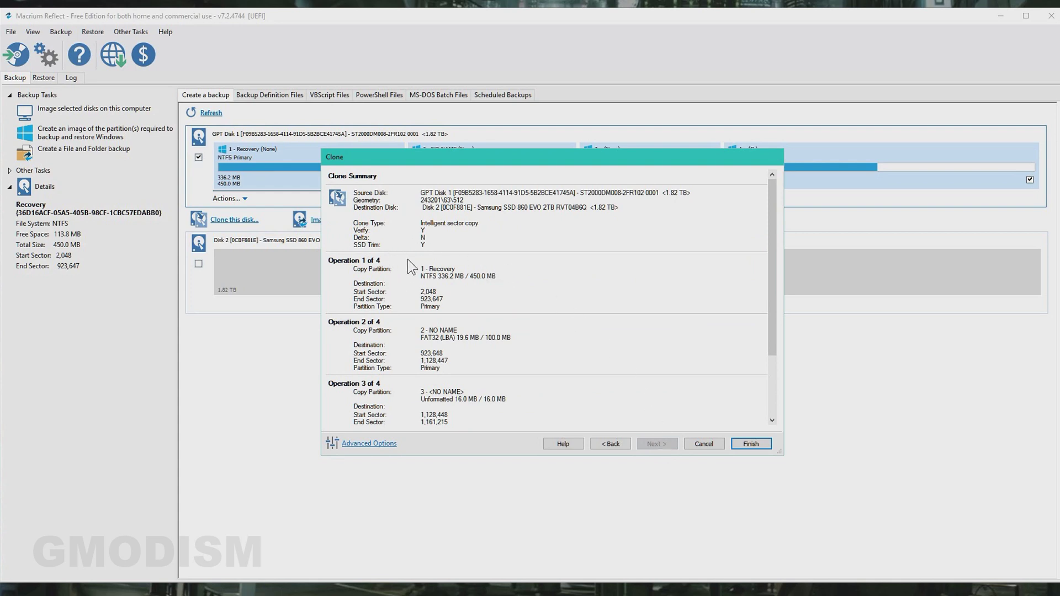
{"action": "scroll", "coordinate": [409, 257], "scroll_direction": "down", "scroll_amount": 1}
{"action": "scroll", "coordinate": [443, 231], "scroll_direction": "down", "scroll_amount": 1}
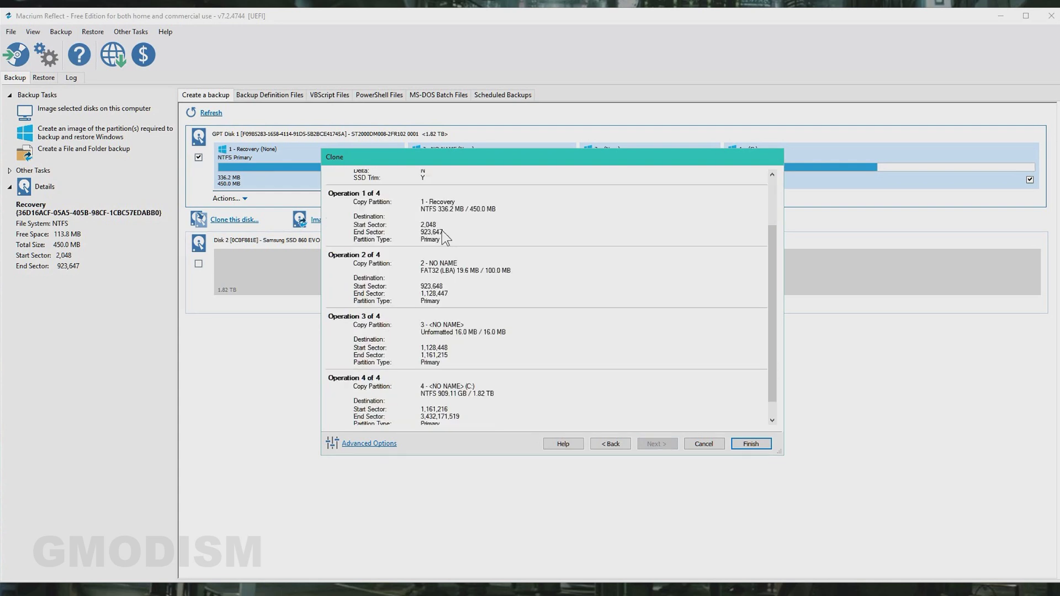
{"action": "scroll", "coordinate": [436, 228], "scroll_direction": "down", "scroll_amount": 1}
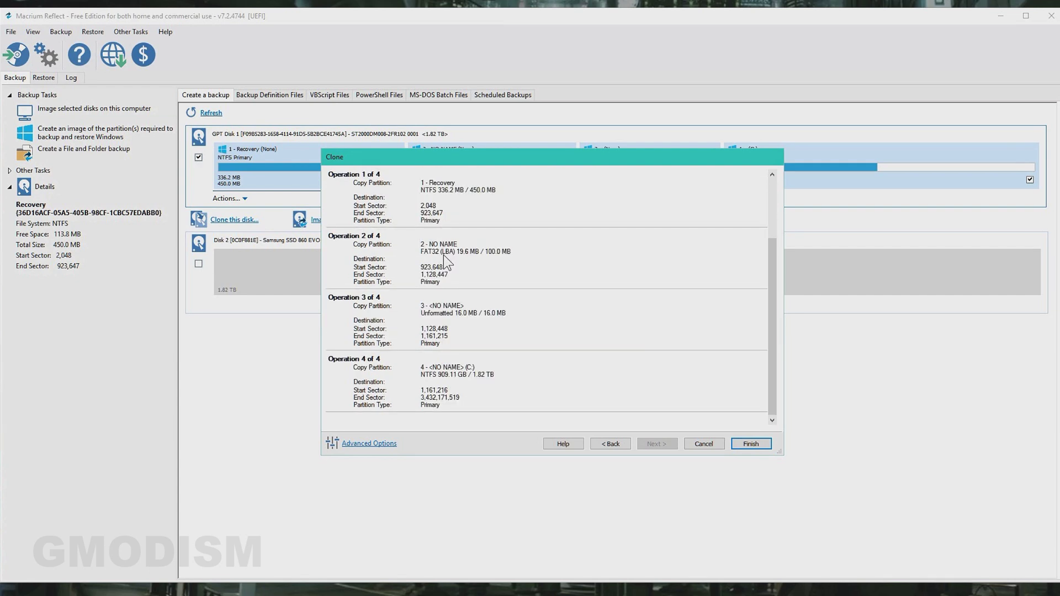
{"action": "scroll", "coordinate": [443, 254], "scroll_direction": "up", "scroll_amount": 3}
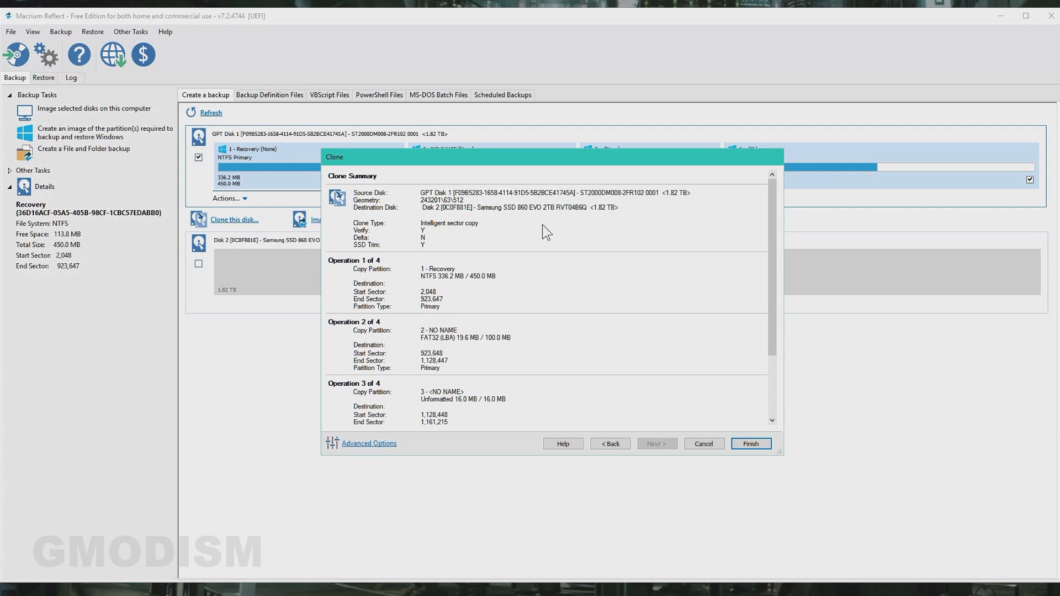
{"action": "scroll", "coordinate": [542, 224], "scroll_direction": "down", "scroll_amount": 3}
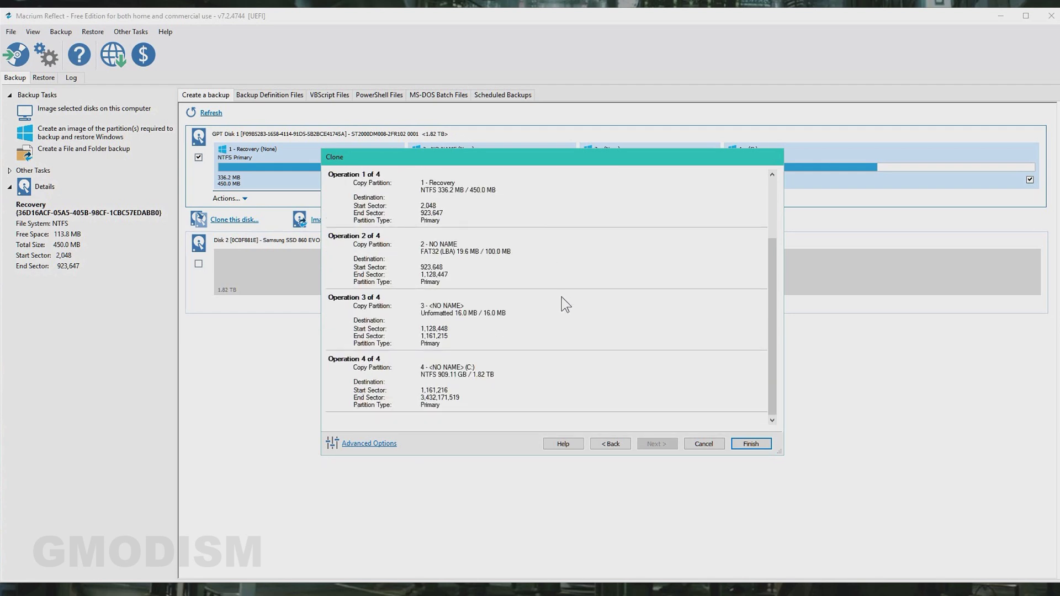
Step: Finish the clone setup, run it immediately with the definition saved as My Clone, and confirm overwriting all target volume data
{"action": "left_click", "coordinate": [750, 444]}
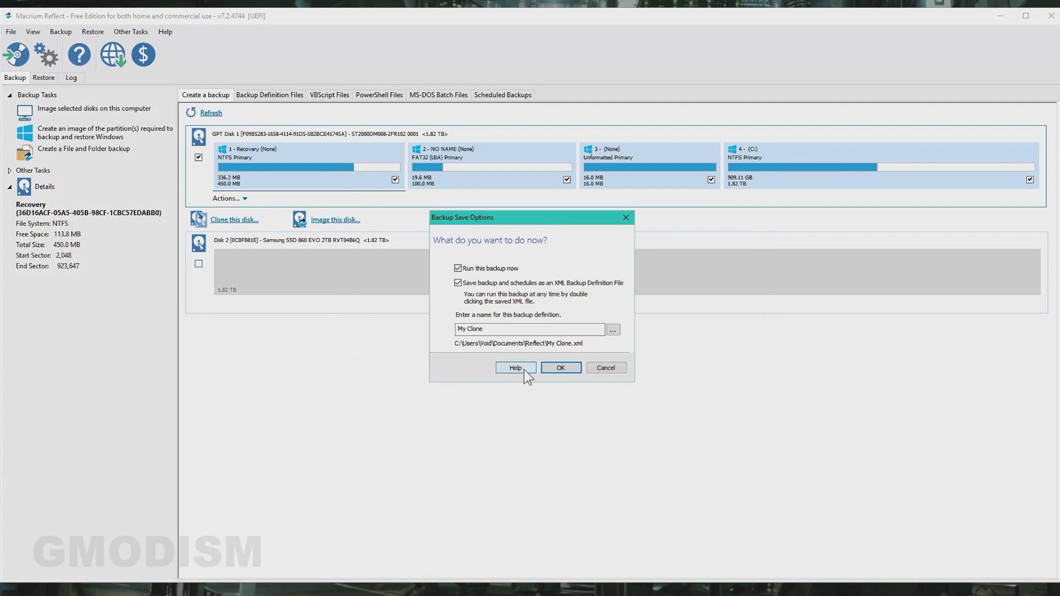
{"action": "left_click", "coordinate": [561, 368]}
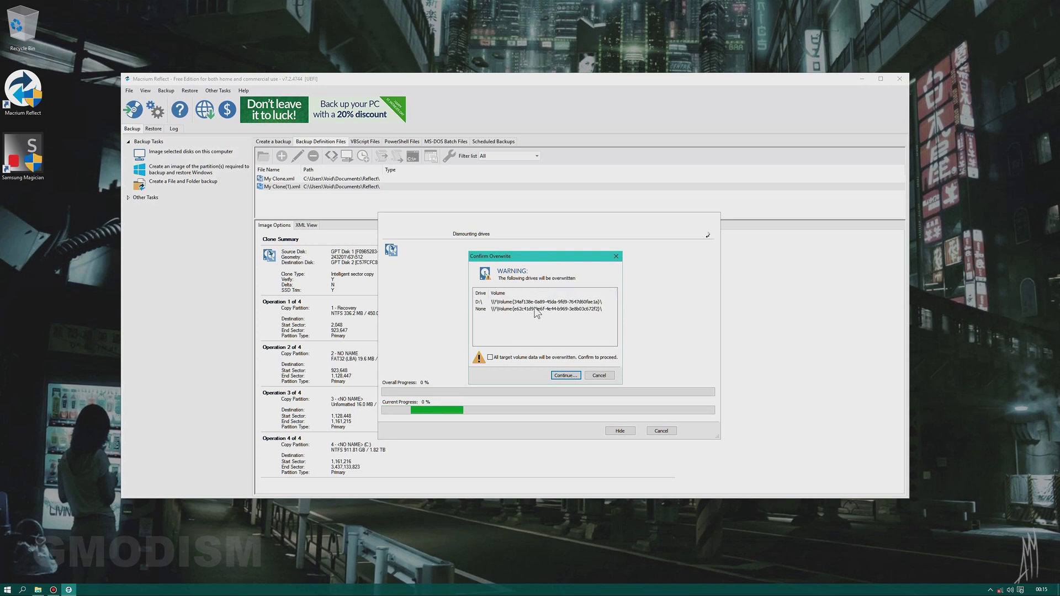
{"action": "left_click", "coordinate": [566, 375]}
{"action": "left_click", "coordinate": [600, 334]}
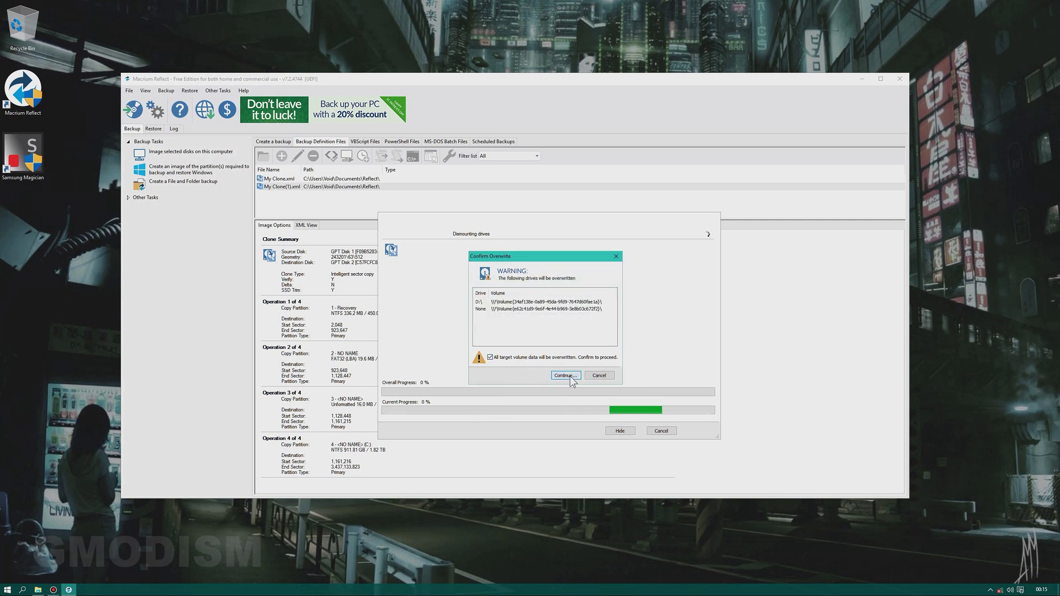
{"action": "left_click", "coordinate": [569, 376]}
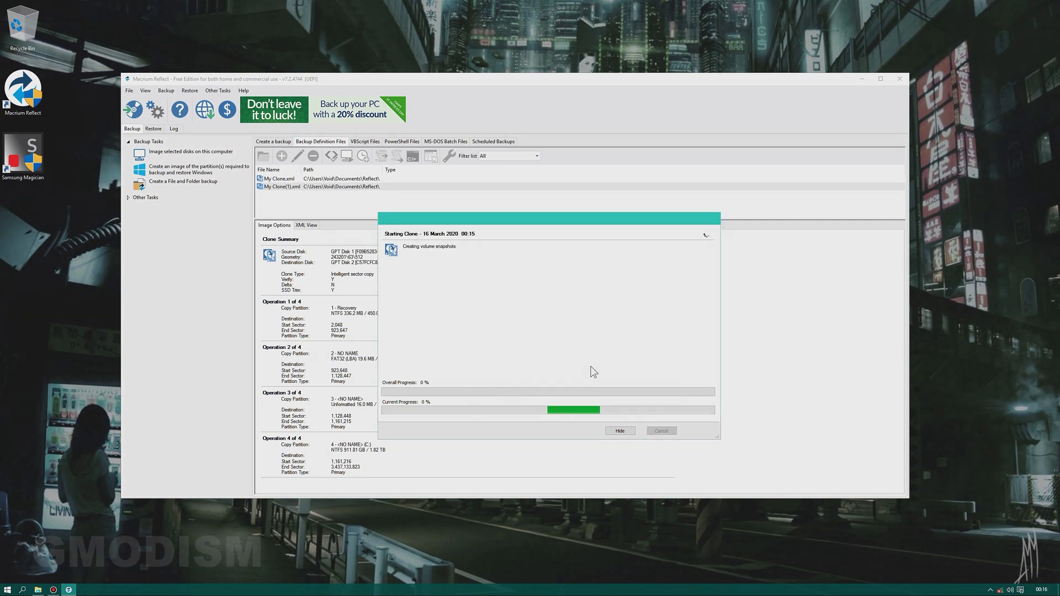